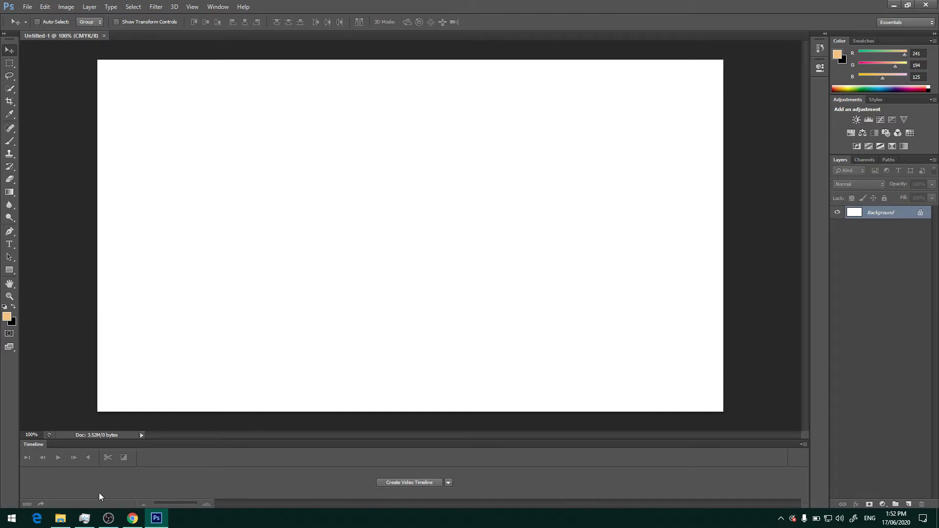
- Switch to Chrome and copy the large preview of the shocked man in a black shirt from the image search
click(129, 518)
scroll(220, 327, up, 1)
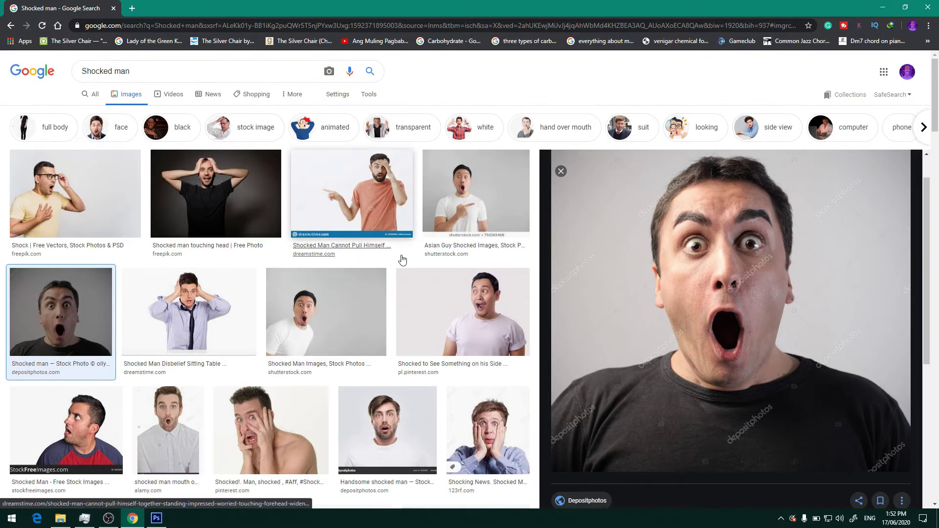
scroll(533, 205, down, 2)
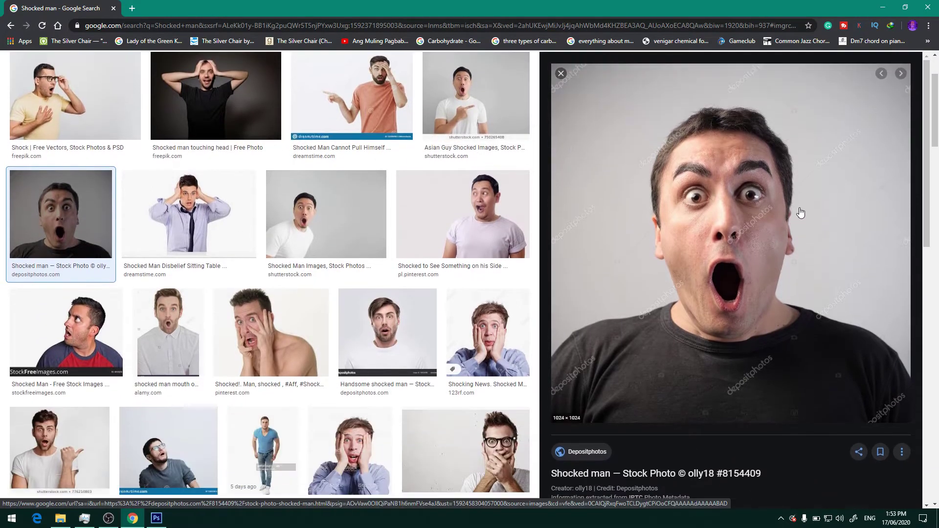
right_click(872, 181)
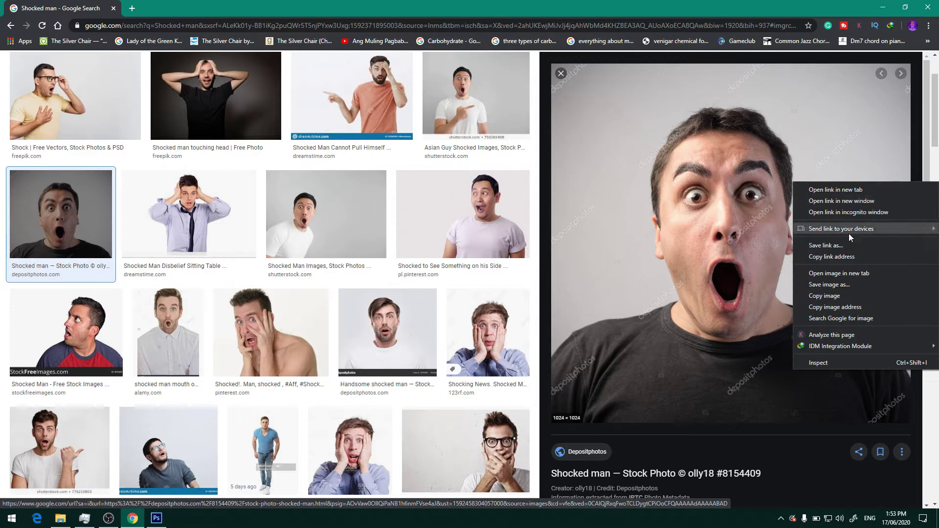
click(849, 295)
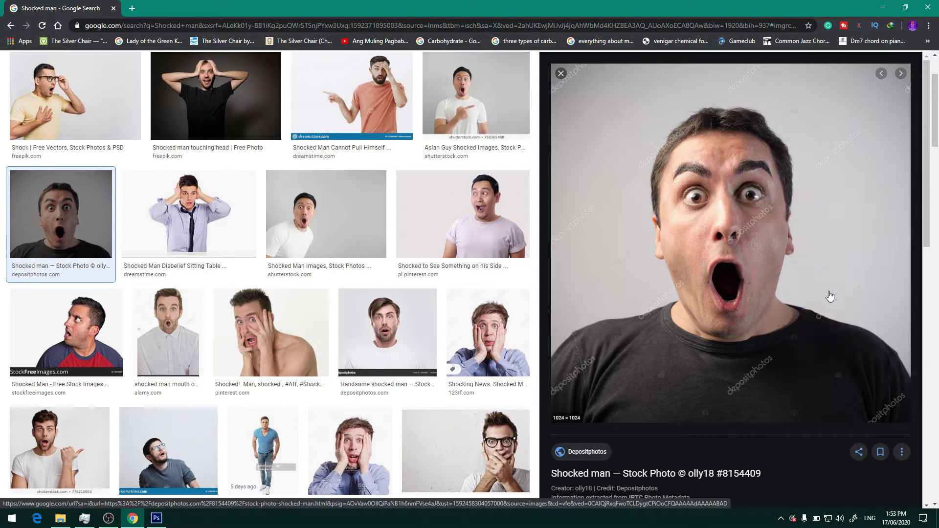
- Switch back to Photoshop, paste the photo as a new layer and shift it so the man's whole head is visible
key(alt+Tab)
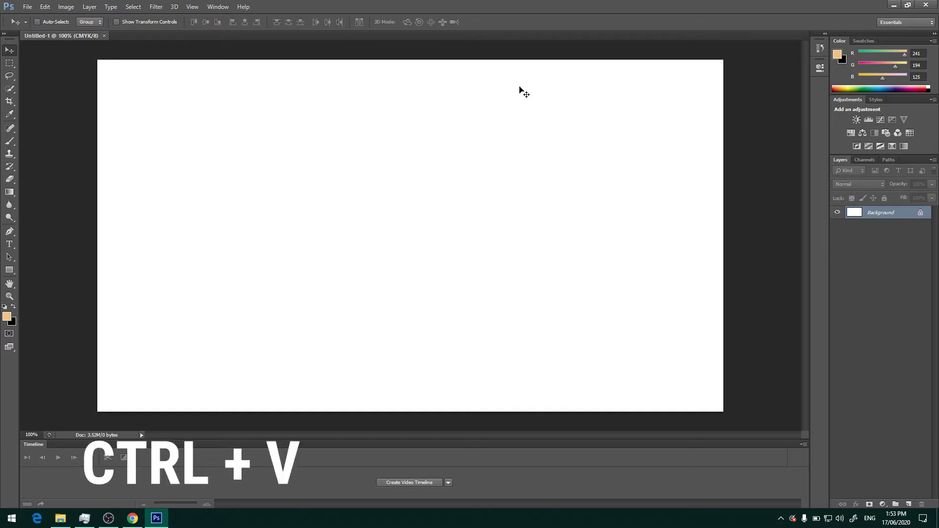
key(ctrl+v)
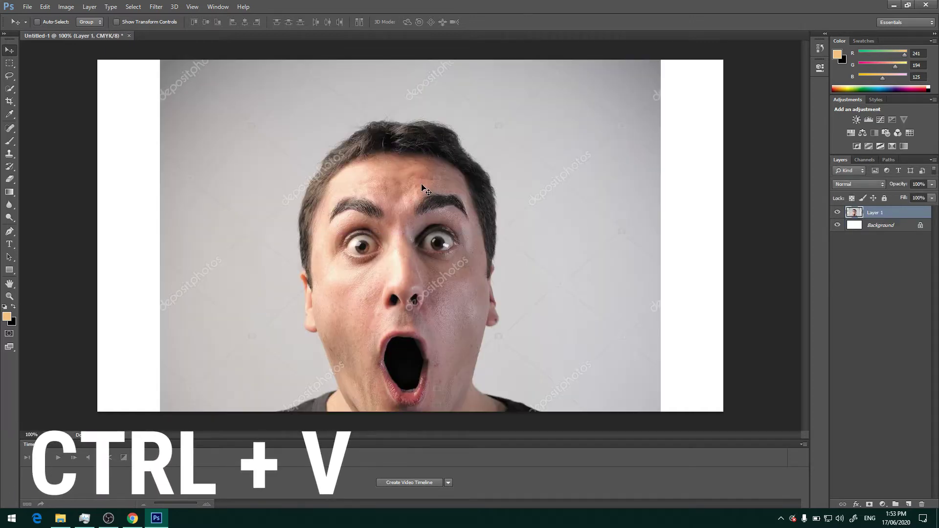
drag(443, 299, 463, 212)
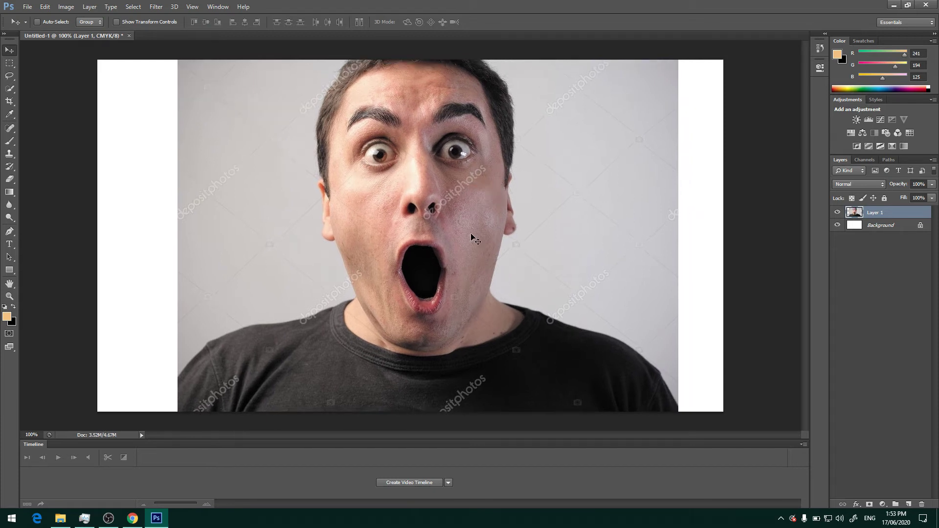
drag(487, 177, 494, 253)
drag(521, 215, 466, 268)
- Scale the photo layer proportionally to 77.54% and center the man's head and shoulders on the canvas
key(ctrl+t)
drag(433, 148, 473, 203)
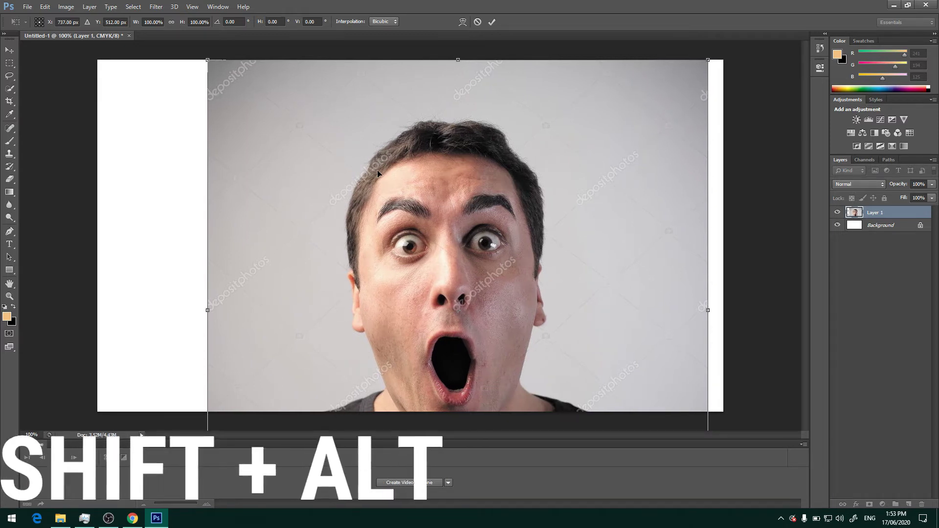
drag(207, 60, 147, 166)
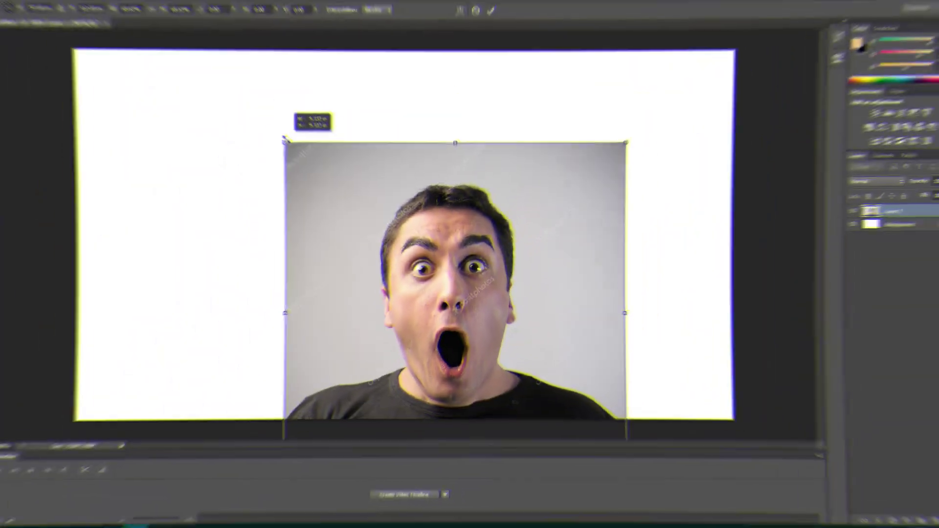
drag(331, 193, 307, 124)
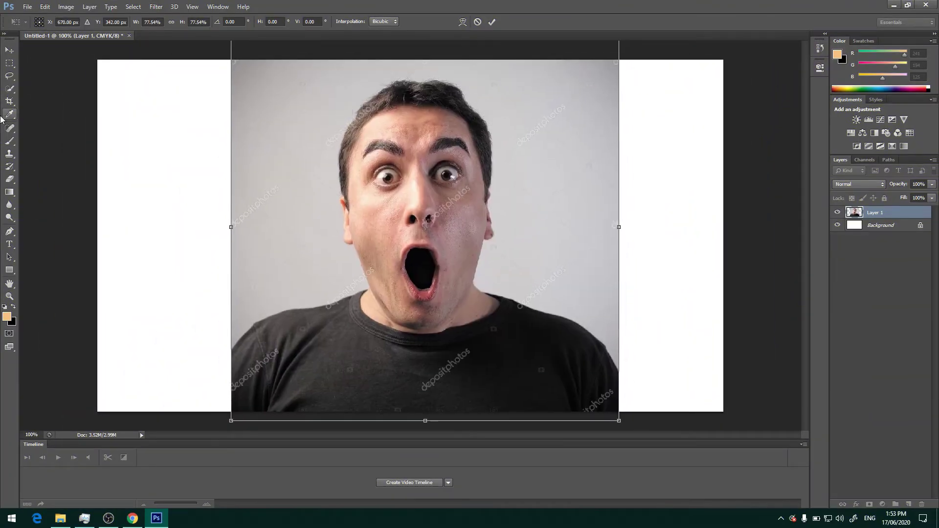
click(9, 50)
click(420, 195)
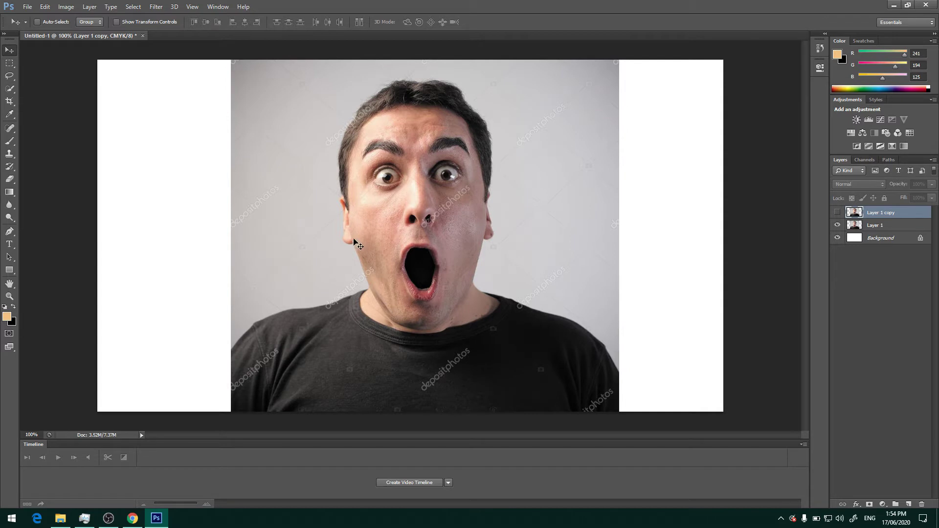
- Activate the Quick Selection tool and examine the man's outline from the hair down to the shirt
key(w)
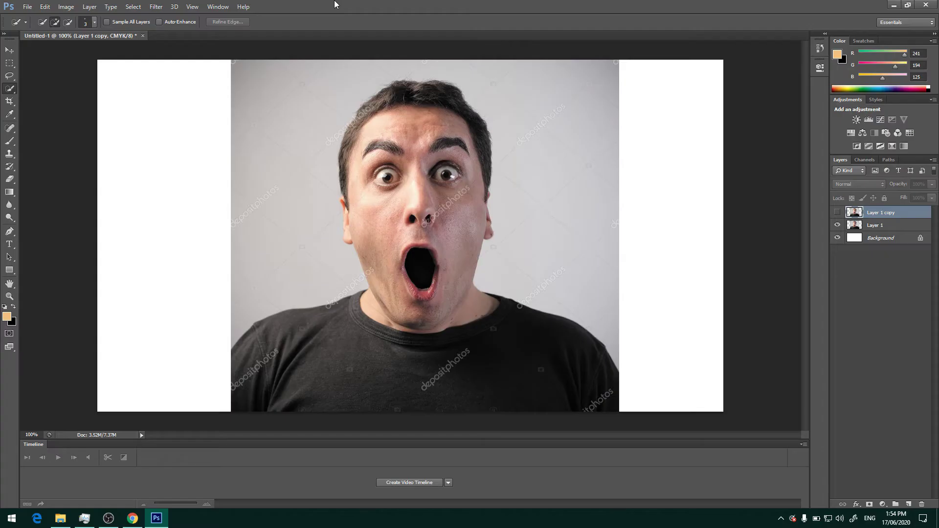
key(ctrl+plus)
key(ctrl+plus)
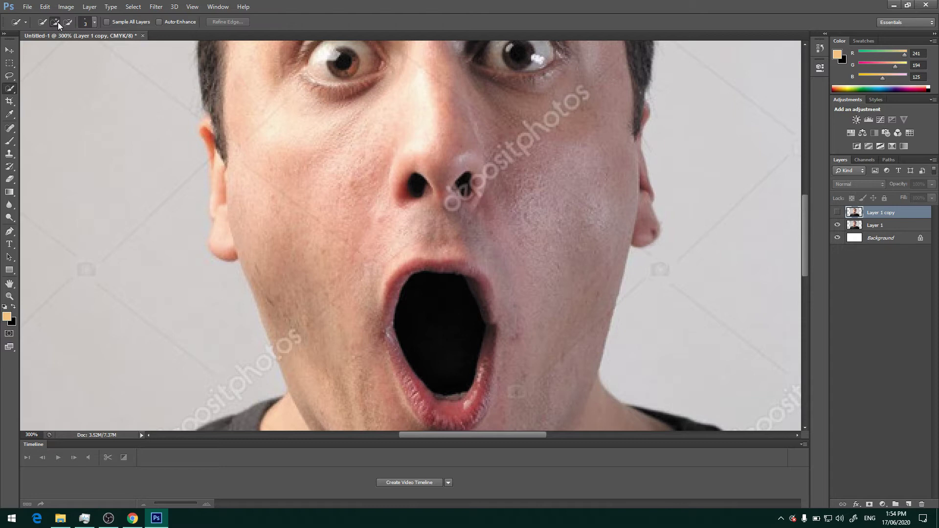
key(ctrl+minus)
key(ctrl+minus)
key(ctrl+plus)
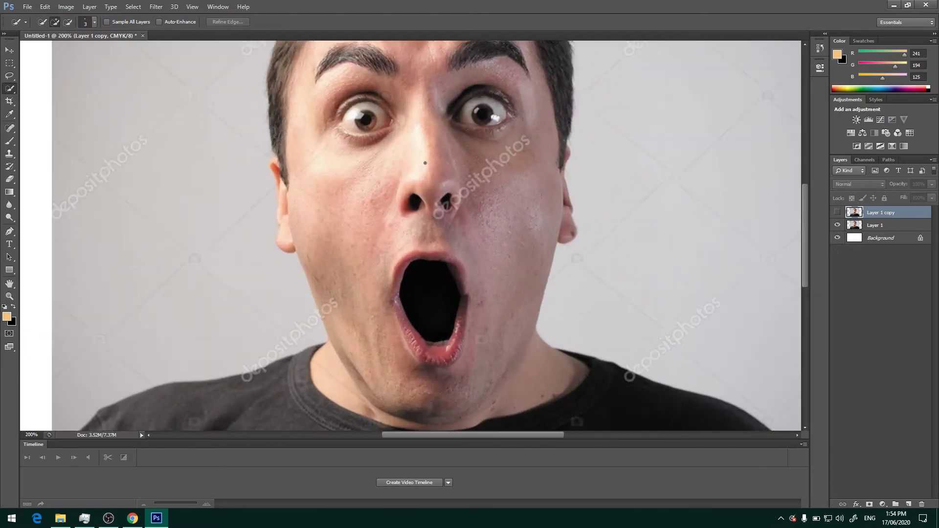
scroll(396, 104, up, 3)
scroll(396, 105, up, 1)
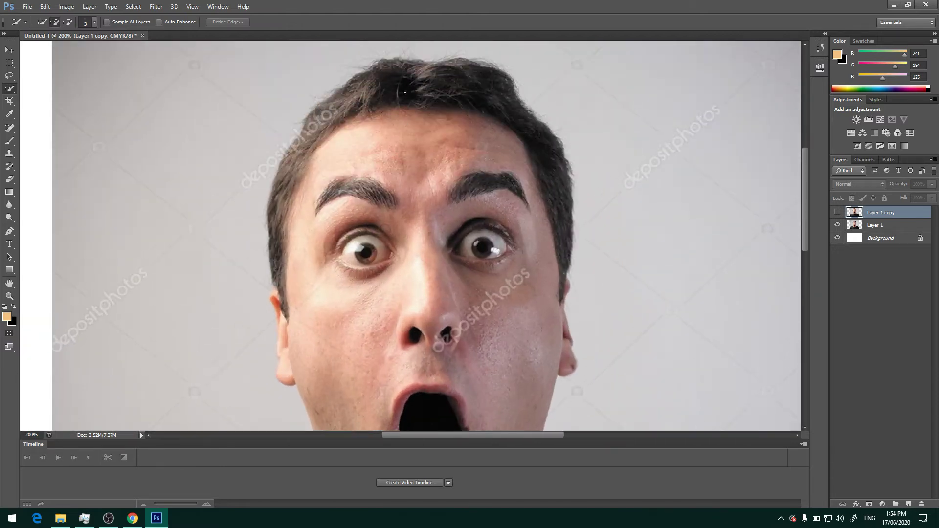
scroll(416, 237, left, 3)
scroll(416, 238, down, 6)
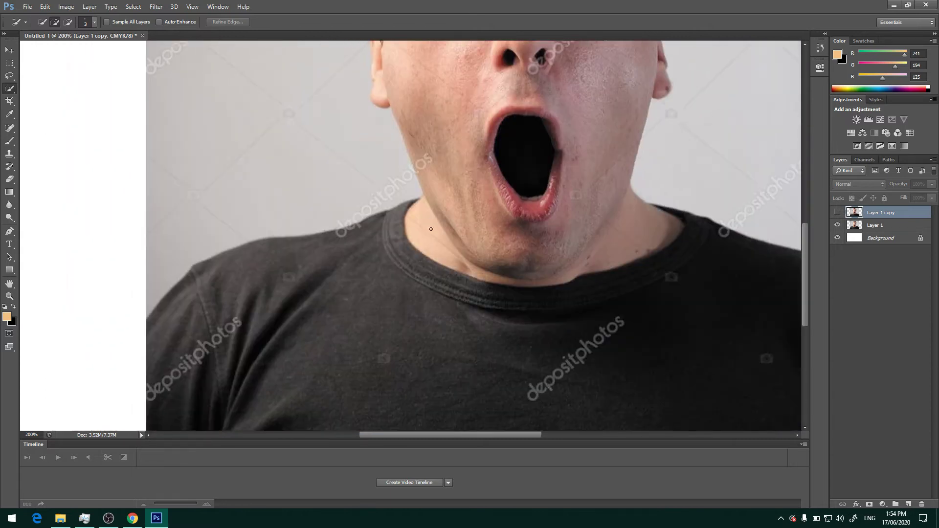
scroll(407, 268, down, 1)
scroll(406, 269, right, 1)
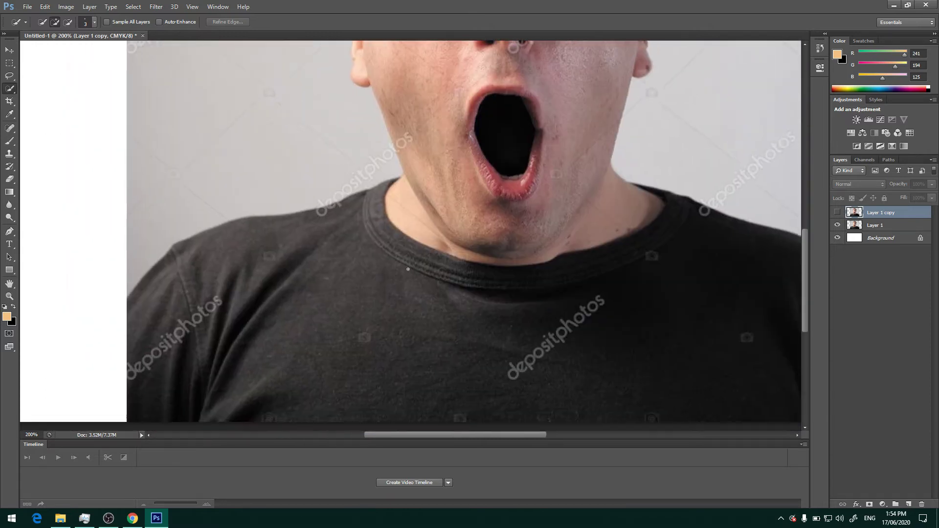
key(ctrl+minus)
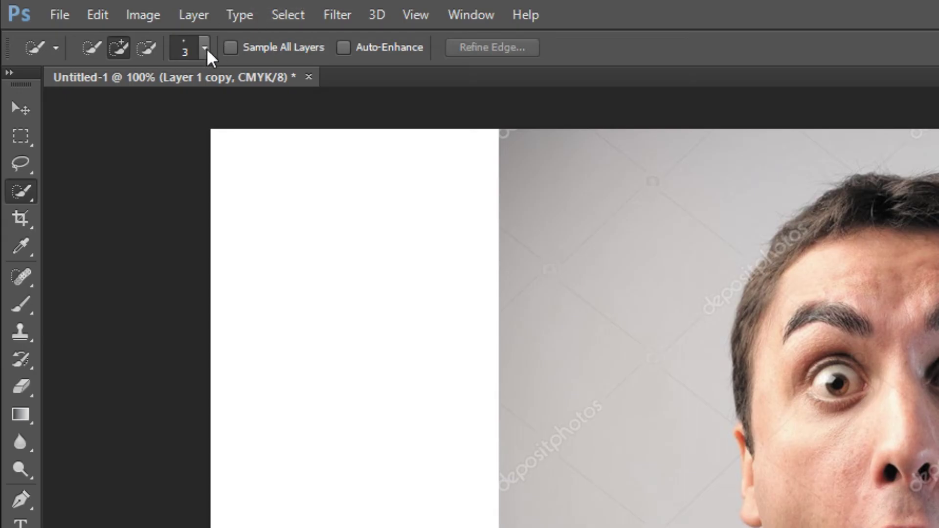
- Enlarge the Quick Selection brush to size 30
click(94, 22)
click(204, 49)
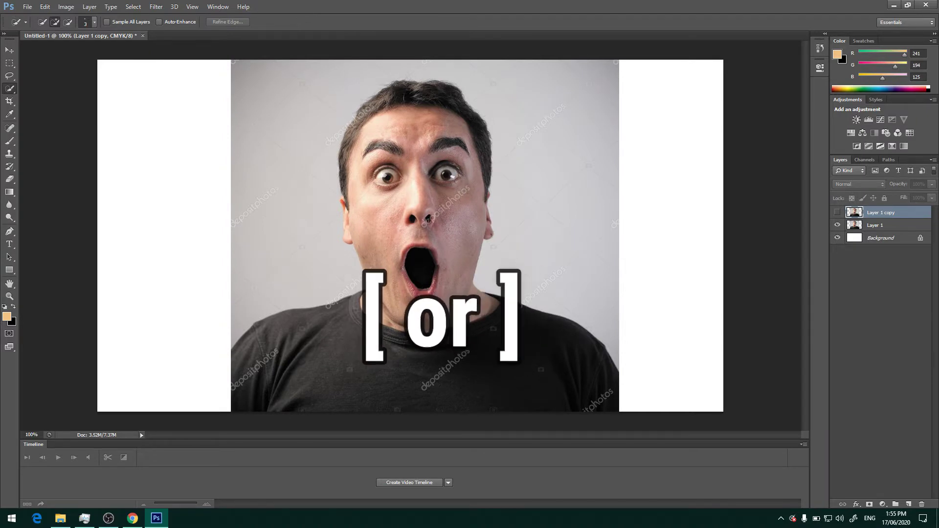
key(bracketright)
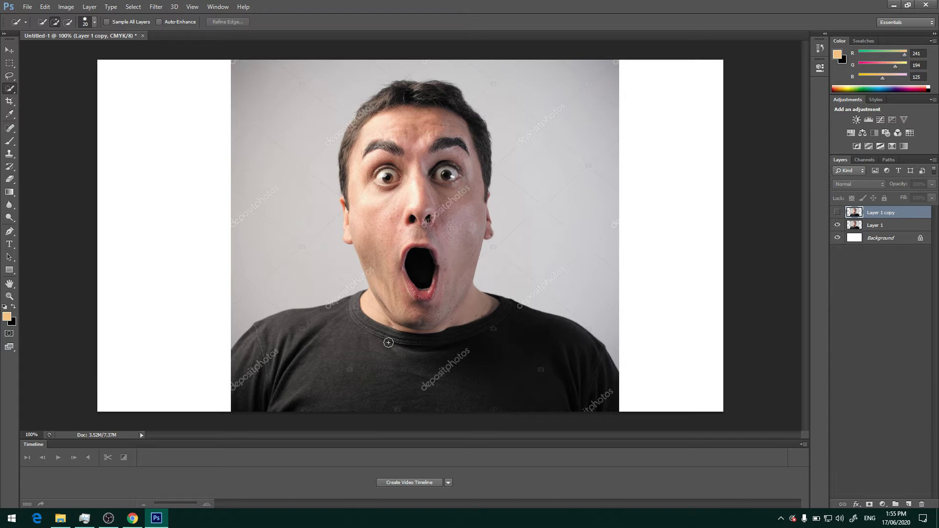
key(ctrl+plus)
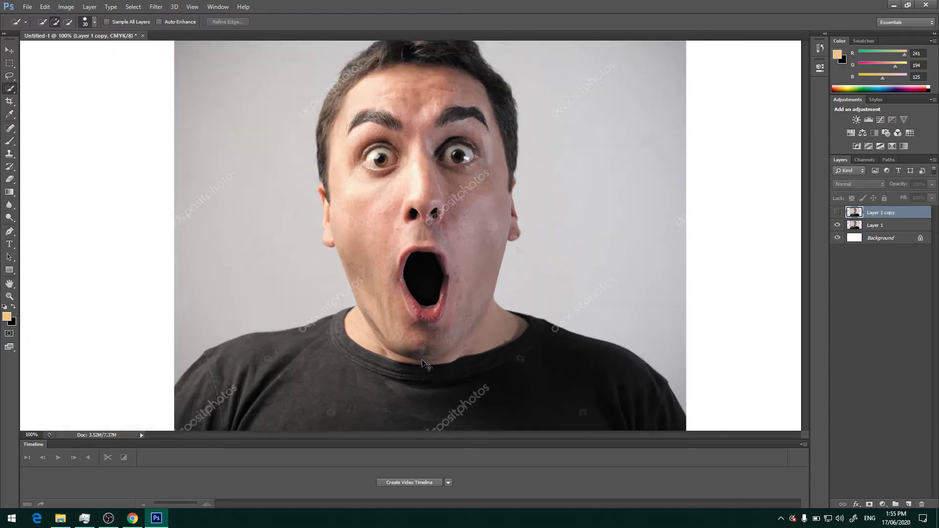
key(ctrl+minus)
key(ctrl+plus)
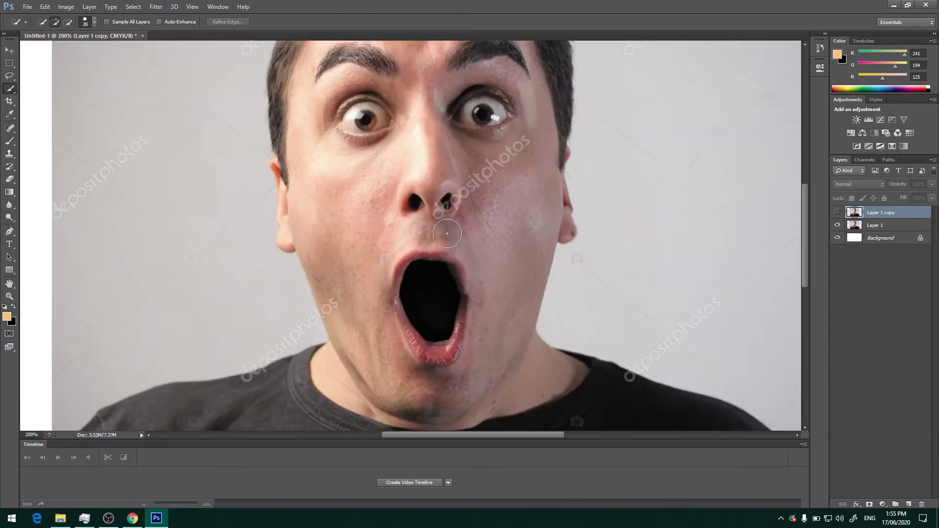
key(ctrl+minus)
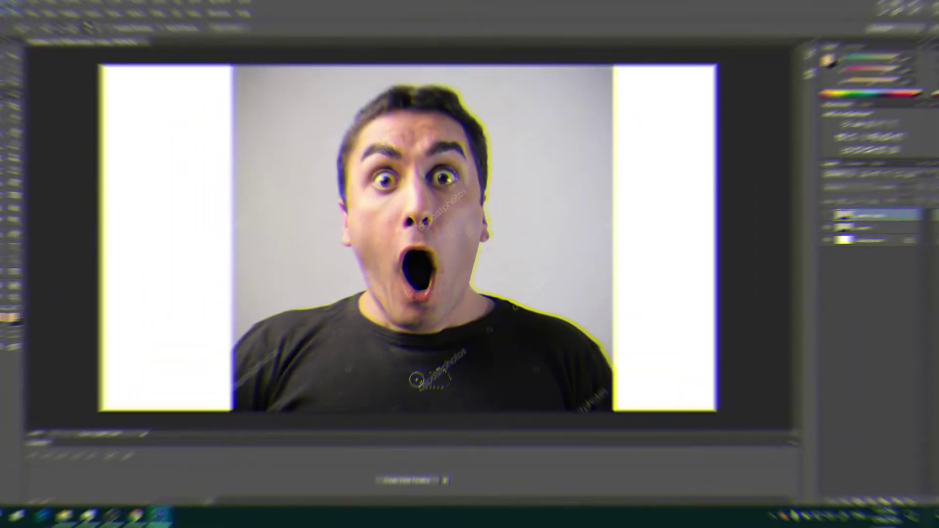
- Quick-select the man's shirt, neck, face and hair, leaving the grey backdrop out of the selection
key(ctrl+plus)
key(ctrl+plus)
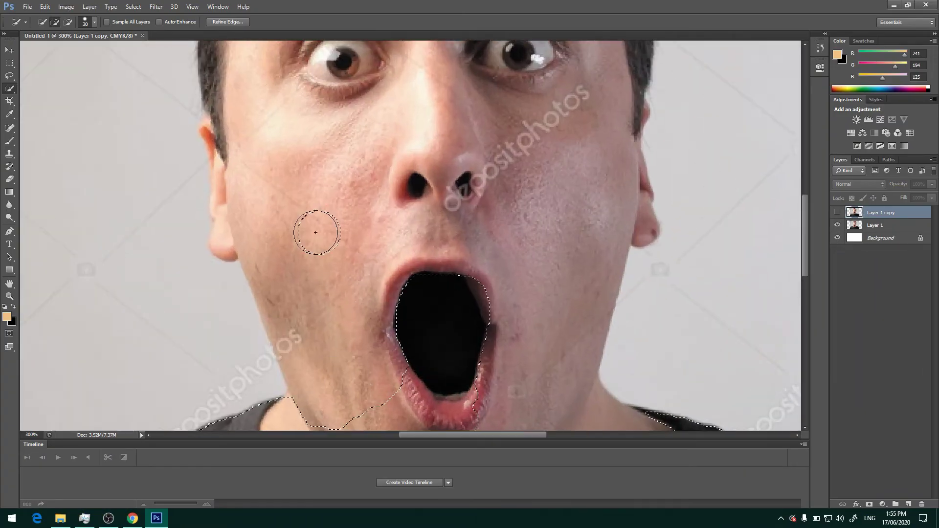
drag(616, 358, 604, 268)
drag(378, 177, 455, 295)
drag(307, 240, 299, 181)
drag(308, 141, 329, 257)
drag(425, 128, 373, 282)
drag(297, 338, 621, 308)
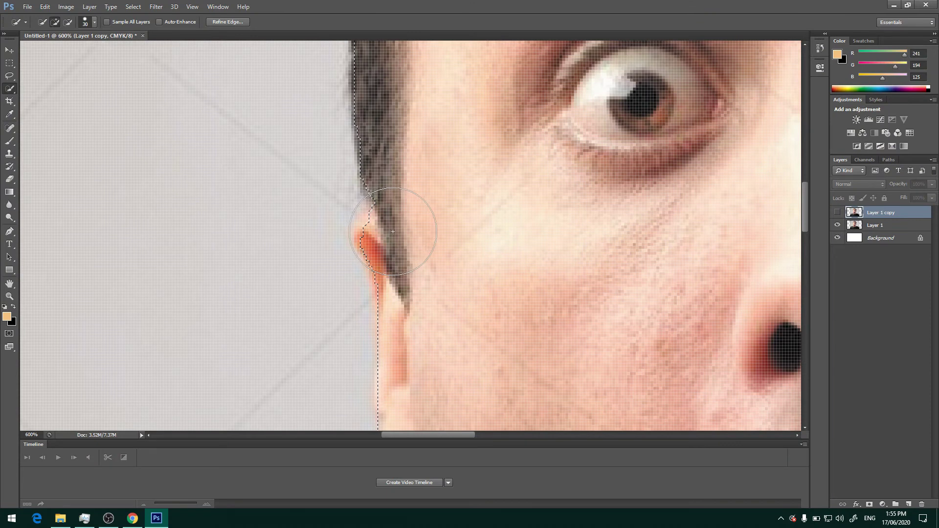
- Reduce the Quick Selection brush to size 4 and add the missed edges of both ears to the selection
key(bracketleft)
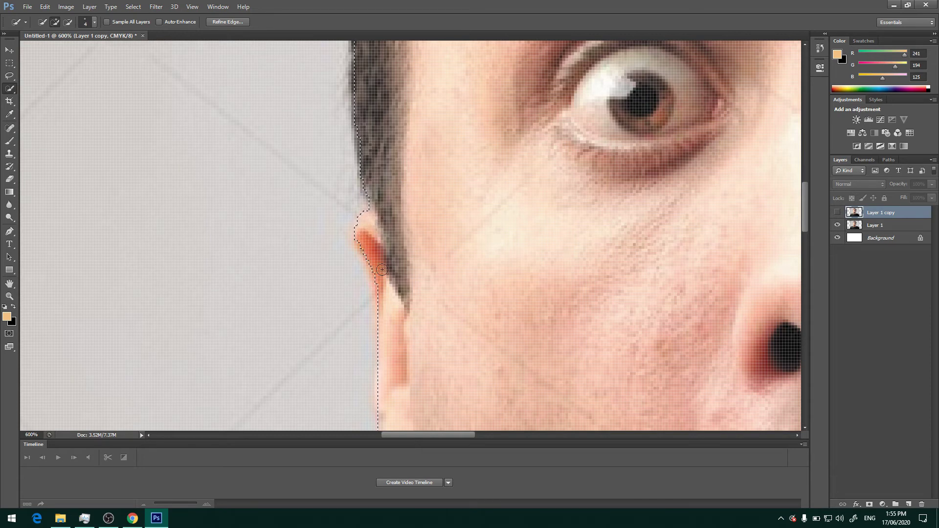
scroll(378, 256, down, 1)
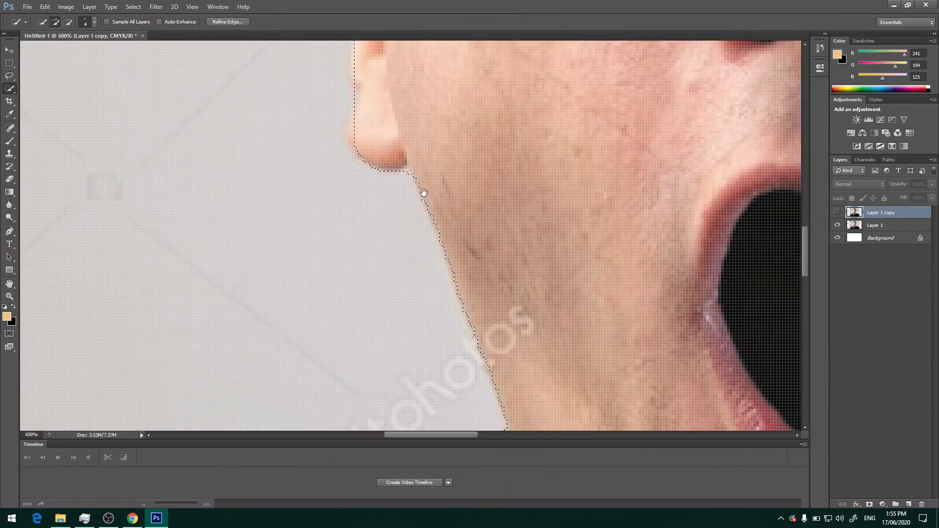
drag(663, 207, 160, 266)
mouse_move(777, 148)
mouse_down()
mouse_move(442, 258)
mouse_move(482, 404)
mouse_up()
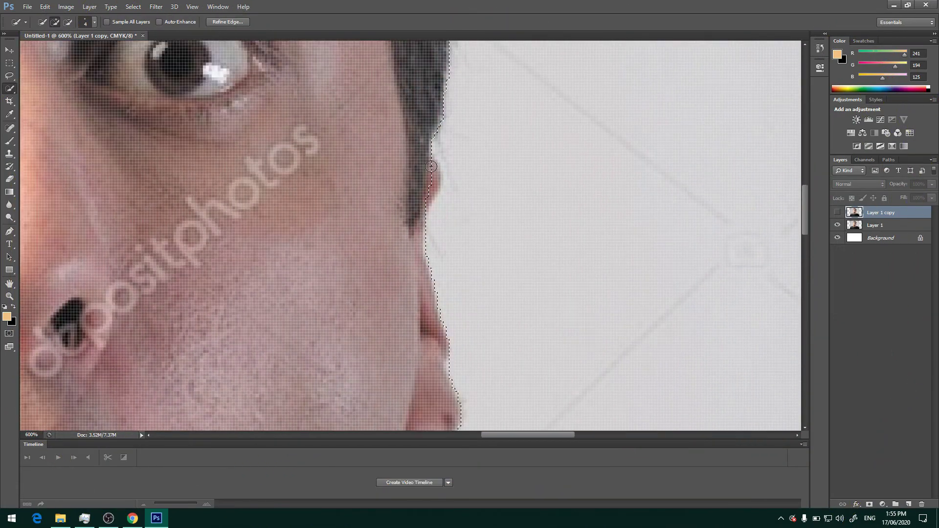
drag(431, 166, 457, 420)
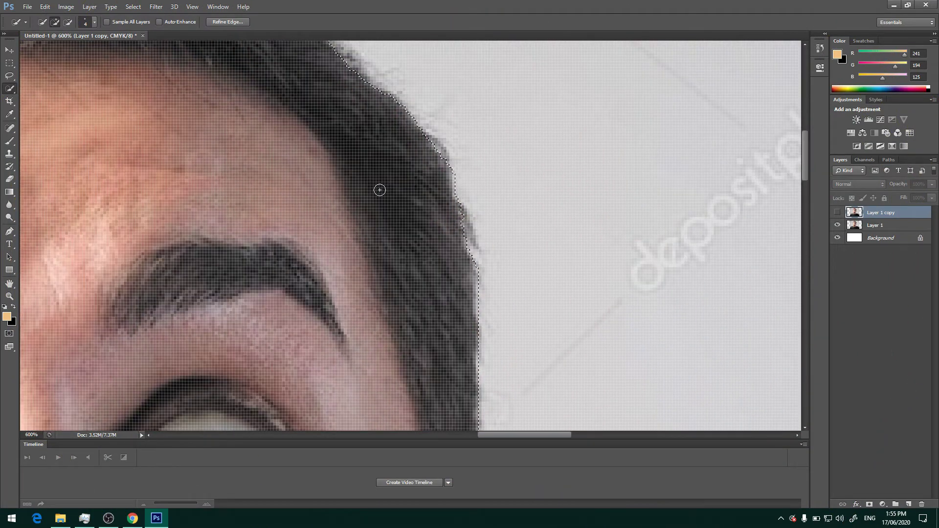
drag(380, 189, 637, 327)
- Examine the selection outline around the whole man for missed or excess areas
key(ctrl+minus)
key(ctrl+minus)
key(ctrl+minus)
key(ctrl+minus)
key(ctrl+minus)
key(ctrl+plus)
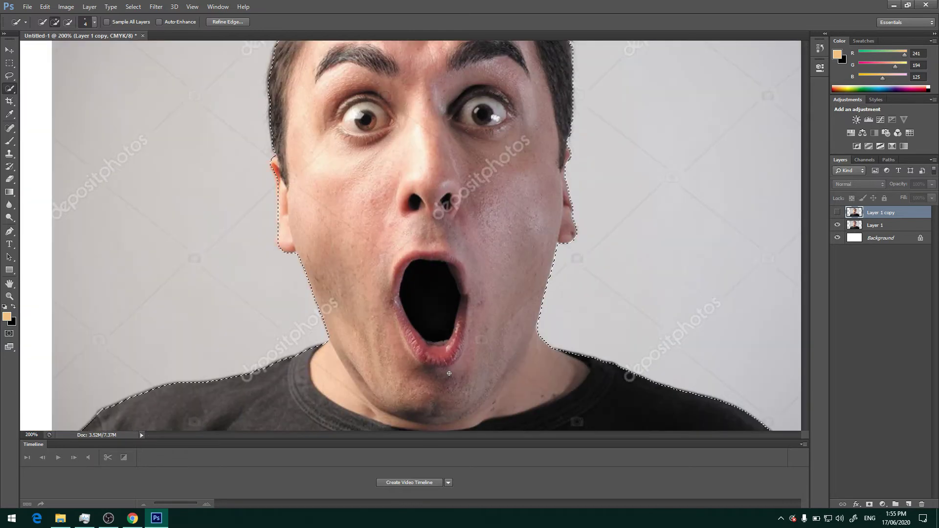
key(ctrl+minus)
key(ctrl+minus)
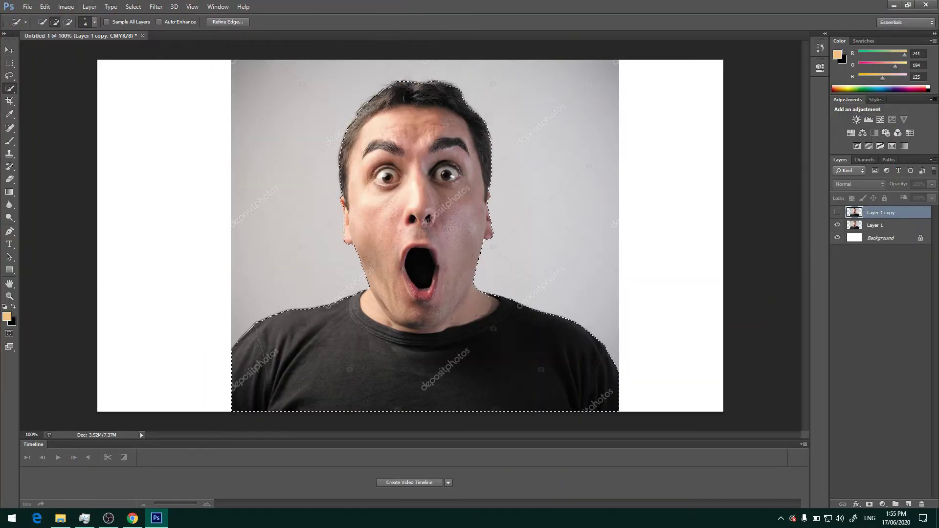
key(ctrl+plus)
key(ctrl+minus)
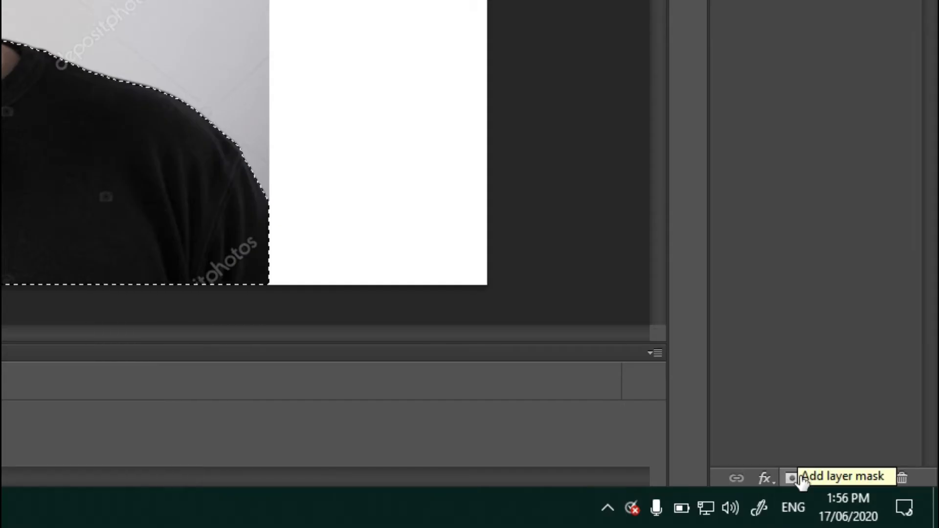
- Add a layer mask from the selection to Layer 1 copy, and switch visibility from Layer 1 to the masked copy
click(800, 480)
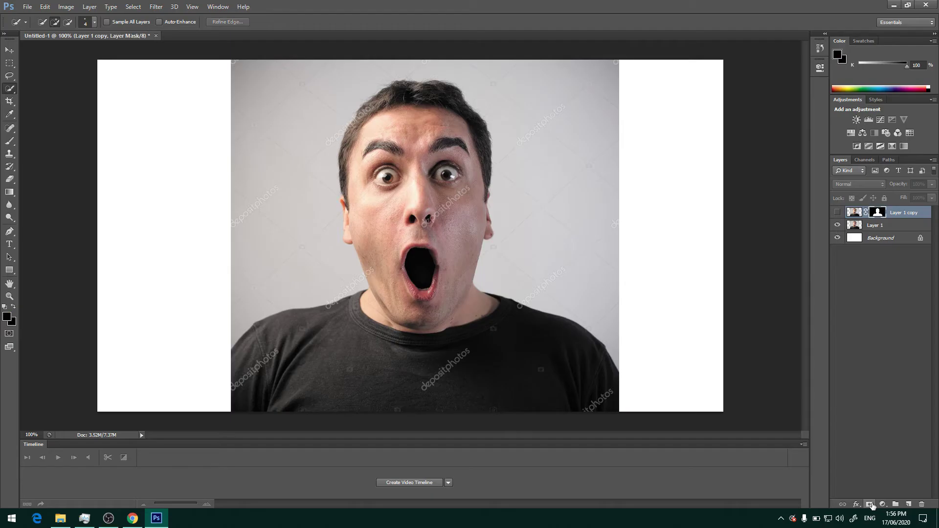
key(ctrl+plus)
key(ctrl+minus)
key(ctrl+minus)
drag(838, 226, 837, 213)
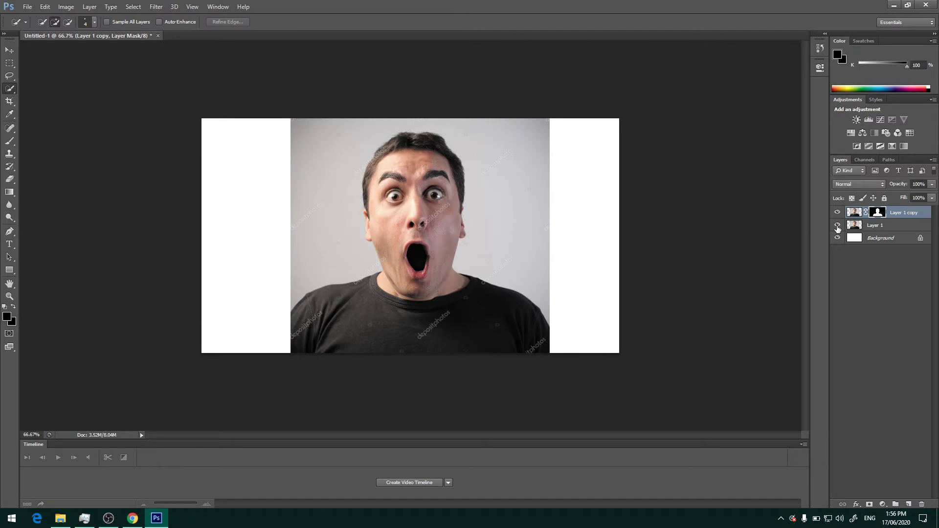
click(837, 225)
key(ctrl+plus)
key(ctrl+plus)
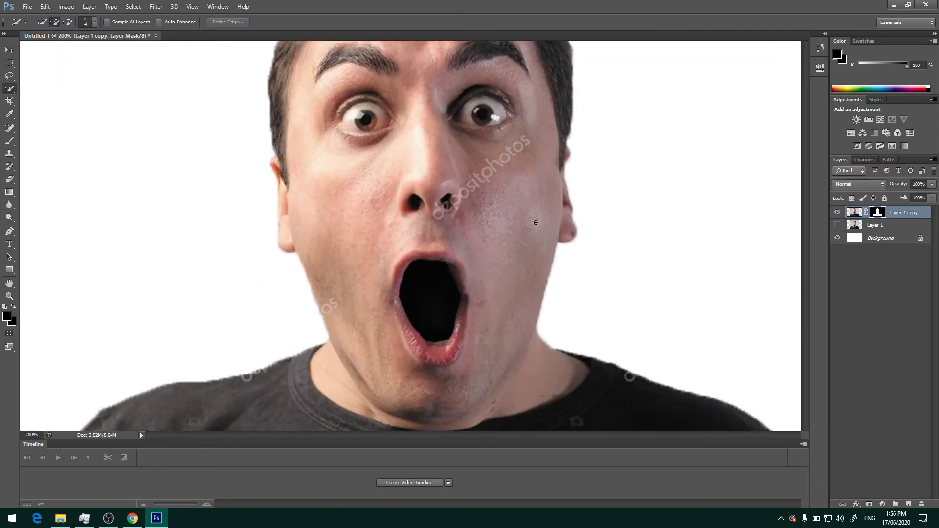
- View the masked man at several magnifications and hide the white Background layer behind him
key(ctrl+minus)
key(ctrl+minus)
key(ctrl+plus)
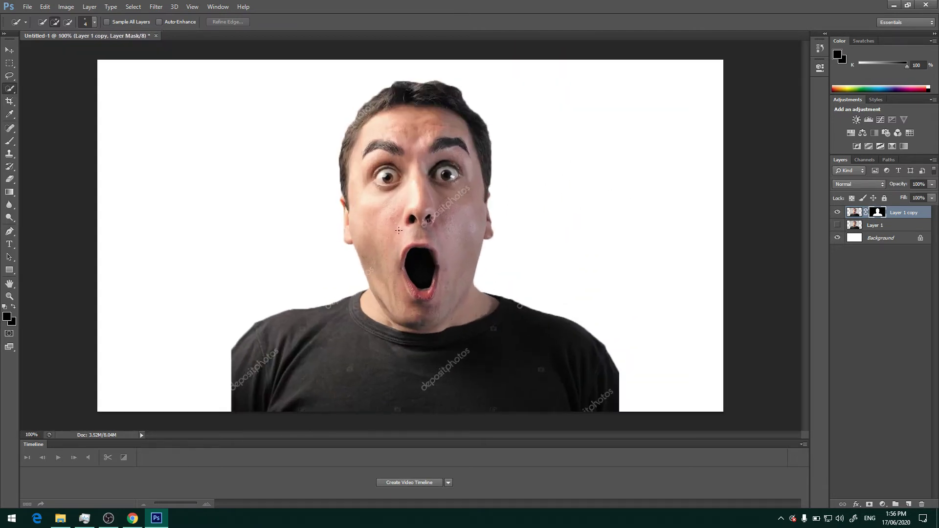
key(ctrl+plus)
key(ctrl+minus)
key(ctrl+minus)
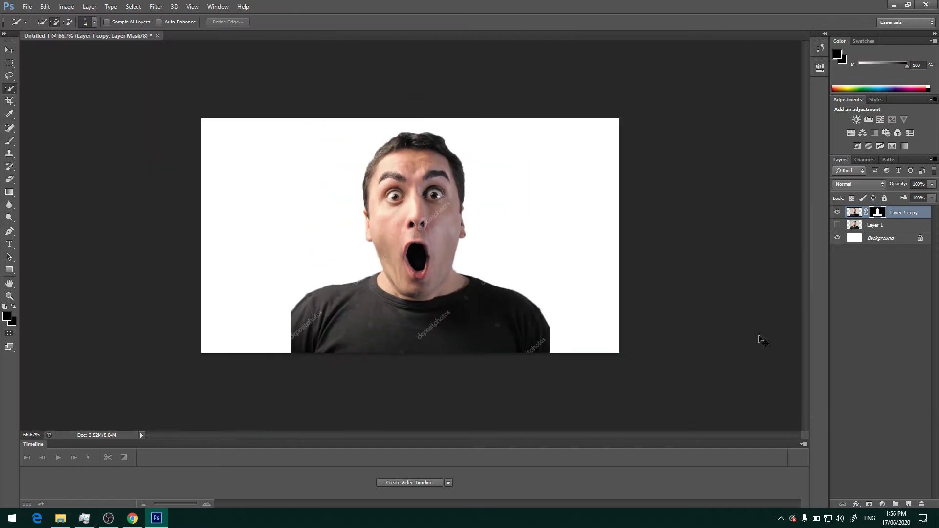
key(ctrl+plus)
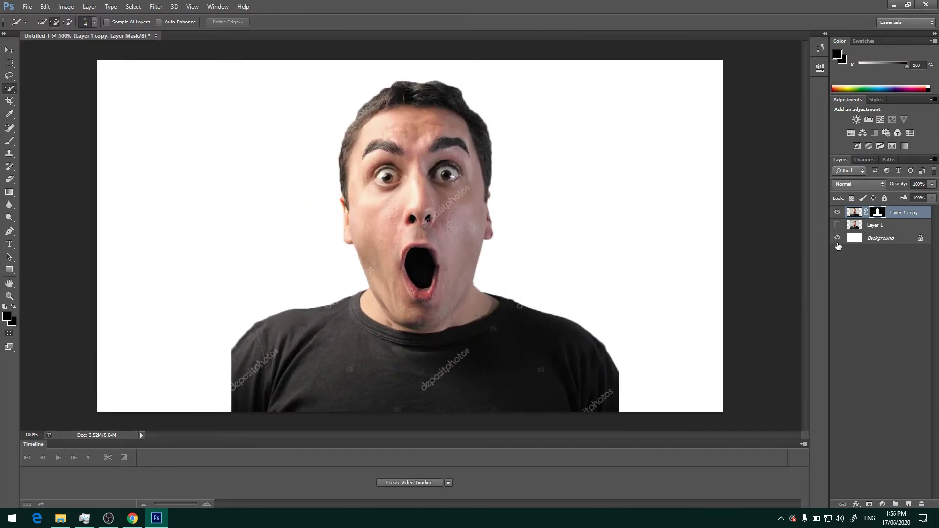
click(837, 237)
- Examine the cutout's edges around the face, ears and hair against the transparent background
key(ctrl+plus)
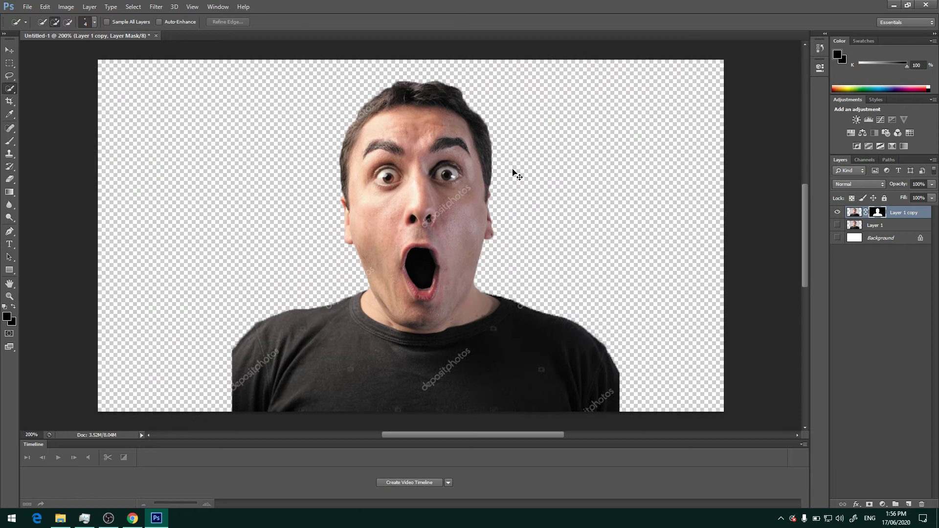
key(ctrl+minus)
key(ctrl+minus)
key(ctrl+plus)
key(ctrl+plus)
key(ctrl+plus)
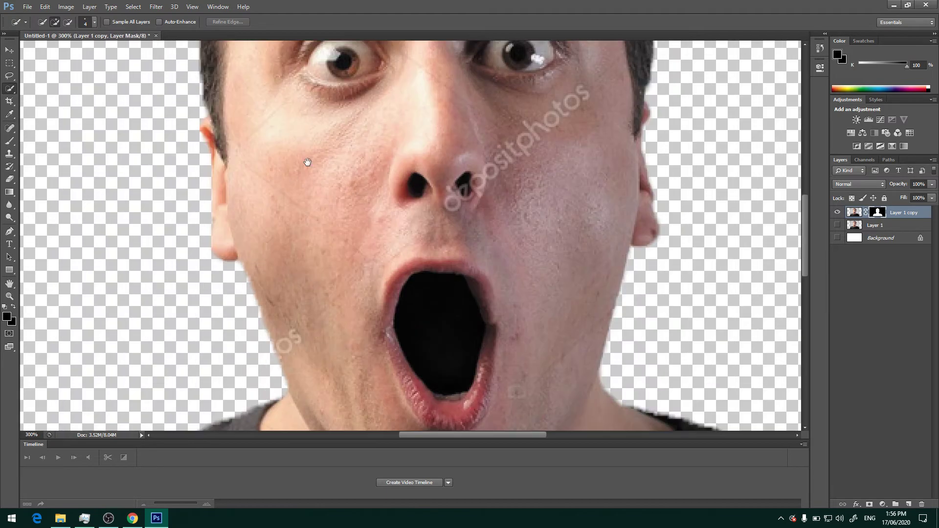
drag(307, 159, 559, 345)
key(ctrl+plus)
key(ctrl+plus)
drag(599, 160, 465, 231)
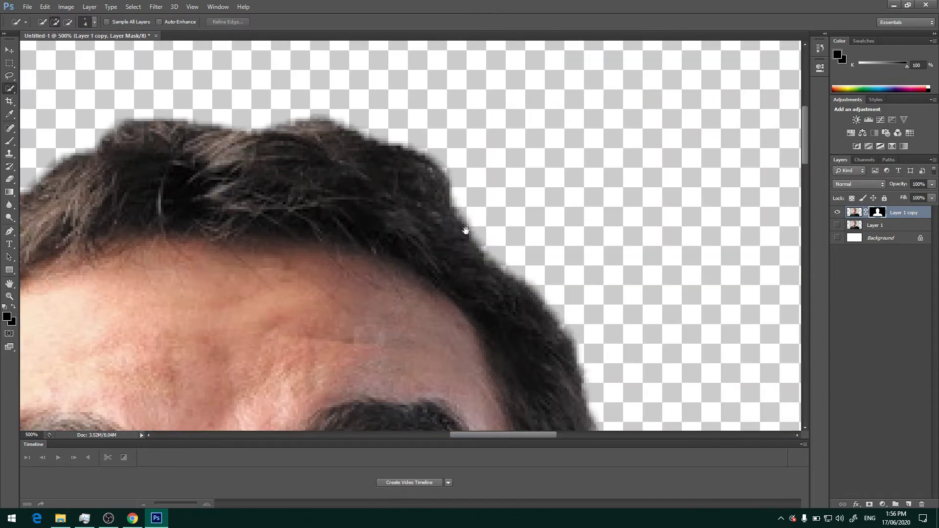
key(ctrl+minus)
key(ctrl+minus)
key(ctrl+minus)
key(ctrl+minus)
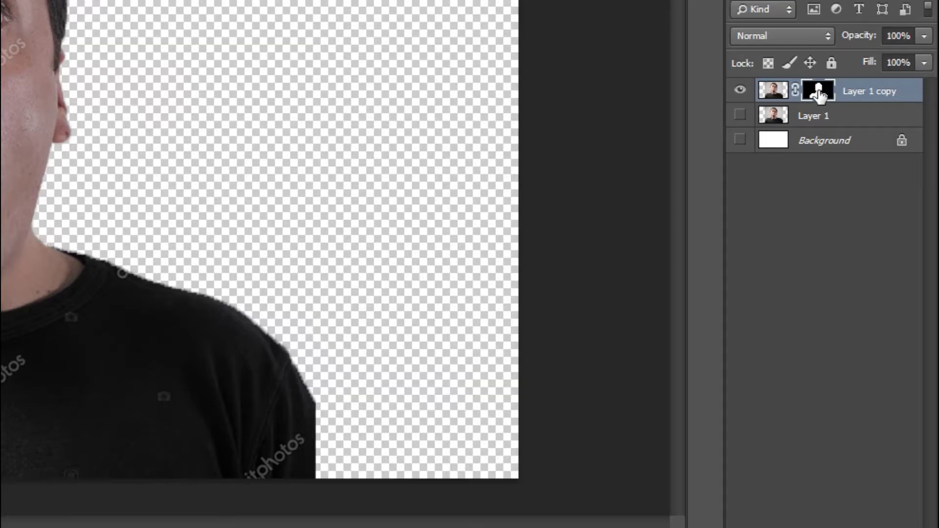
- Open Refine Mask for the Layer 1 copy mask and preview the cutout in the On Black view
right_click(818, 92)
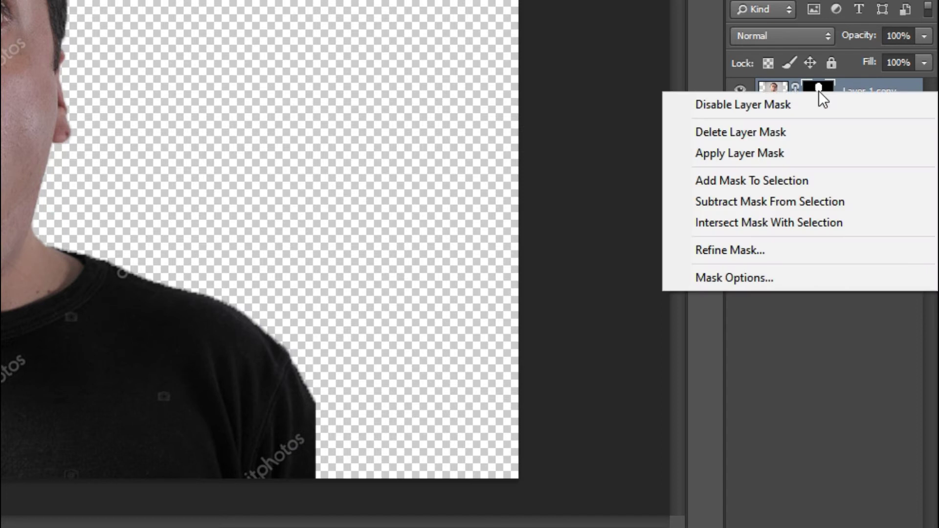
click(774, 255)
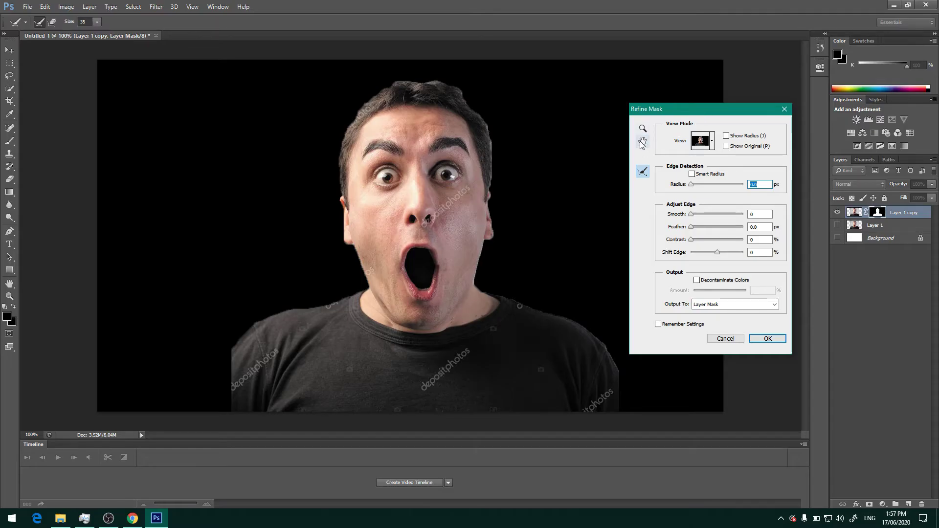
key(ctrl+minus)
key(ctrl+minus)
key(ctrl+plus)
key(ctrl+plus)
key(ctrl+plus)
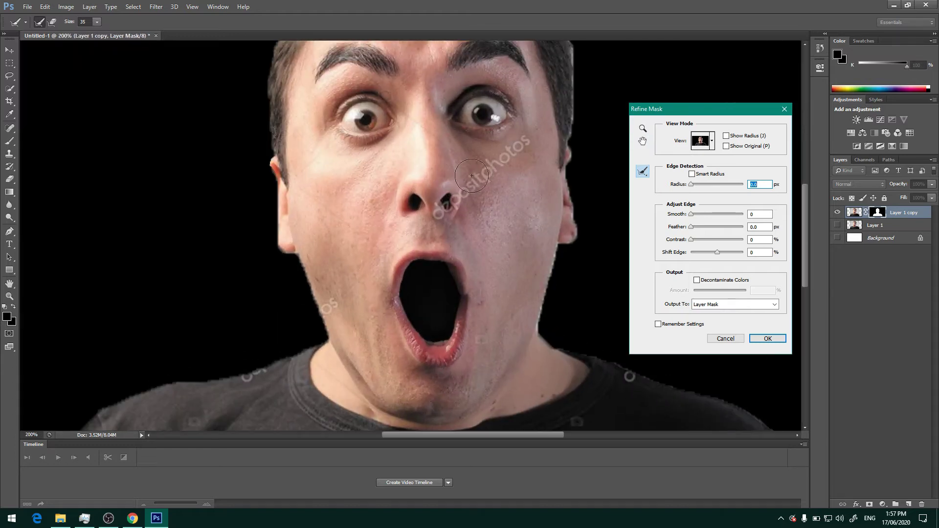
drag(484, 117, 472, 270)
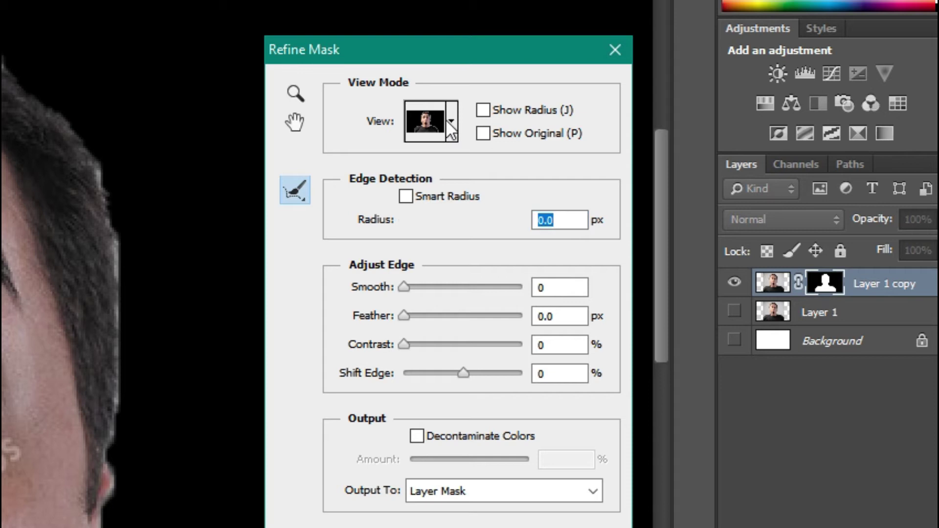
click(710, 141)
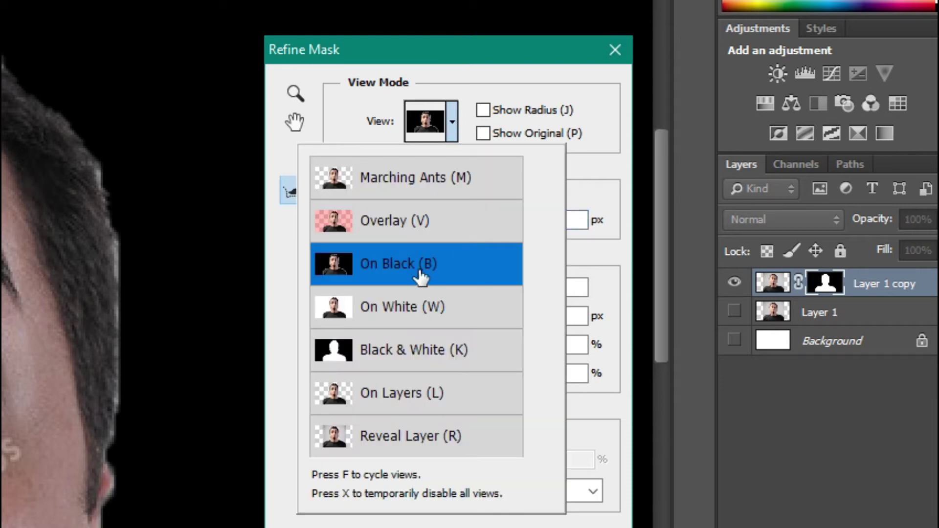
click(495, 47)
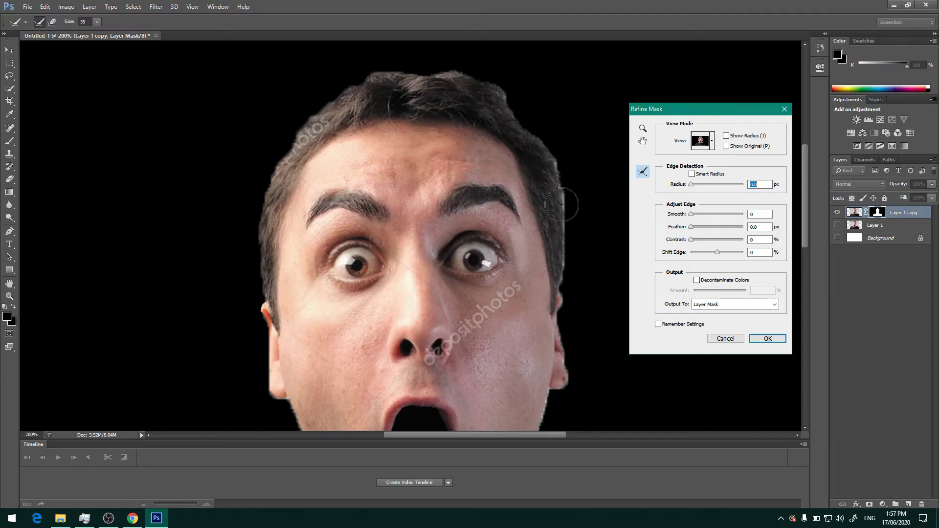
- Examine the cutout's outline on black around the hair, ears, jaw and shoulders for leftover light fringes
drag(561, 204, 501, 199)
key(ctrl+plus)
drag(318, 156, 395, 311)
mouse_move(462, 102)
mouse_down()
mouse_move(424, 266)
mouse_move(437, 241)
mouse_up()
key(ctrl+minus)
key(ctrl+minus)
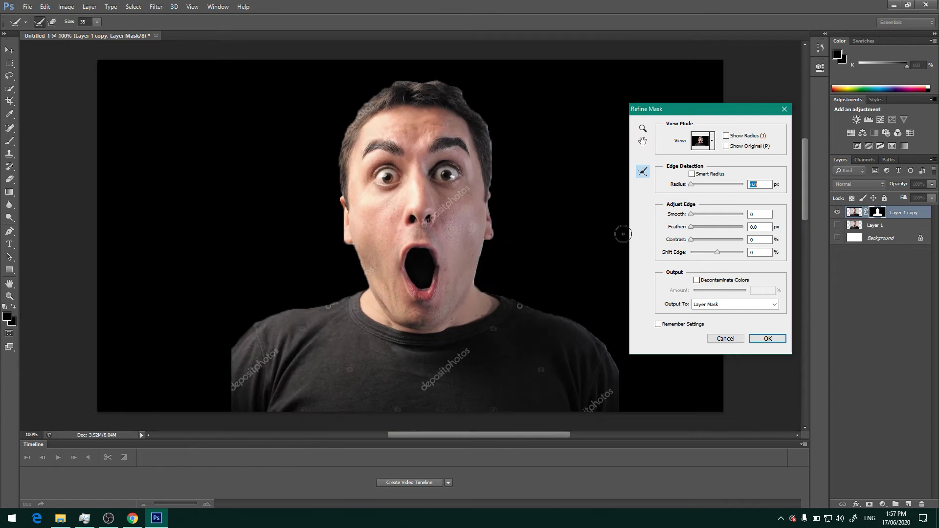
key(ctrl+plus)
drag(543, 257, 461, 217)
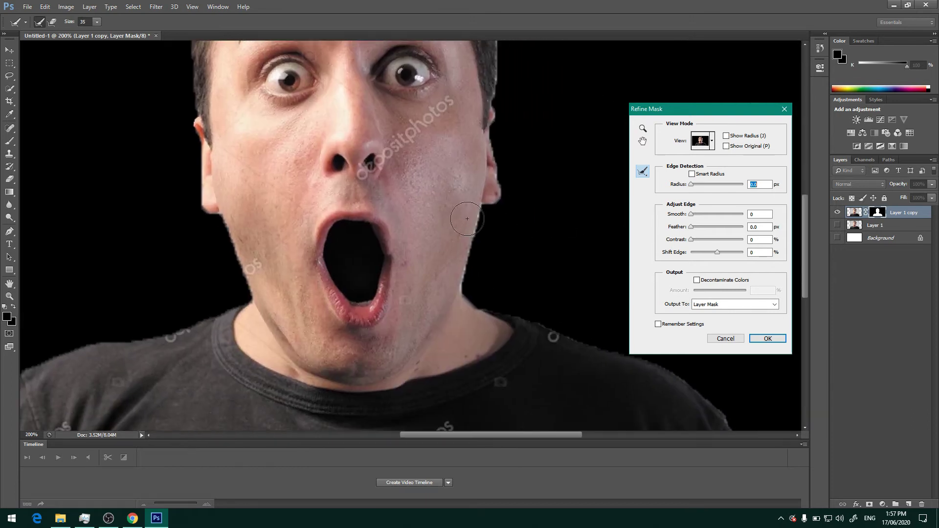
key(ctrl+0)
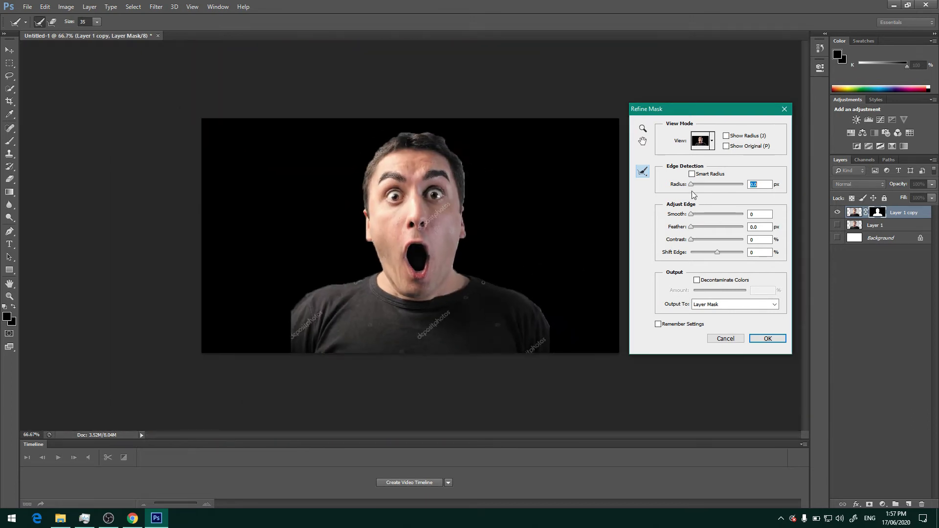
key(ctrl+plus)
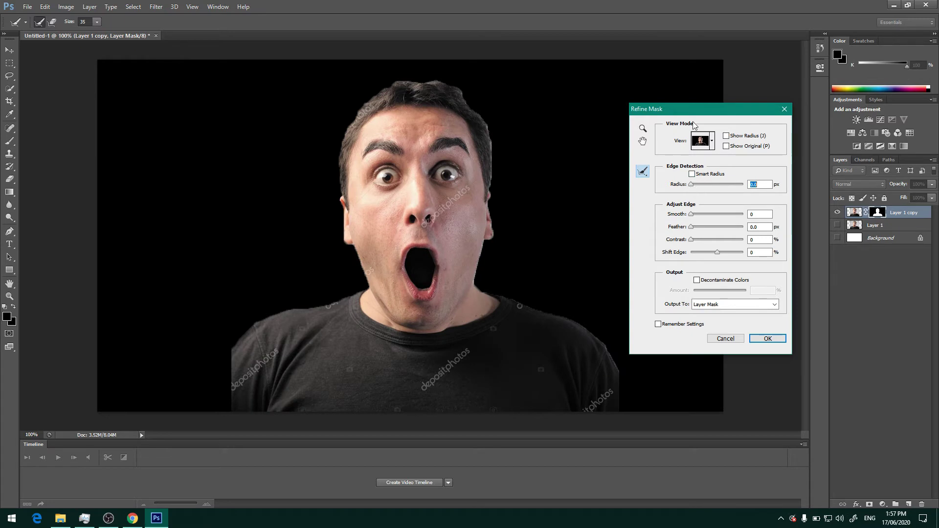
- Refine the mask edge with Radius 2.8 px, Smooth 21, Feather 1.9 px and increased Contrast, output to the layer mask
drag(705, 118, 723, 71)
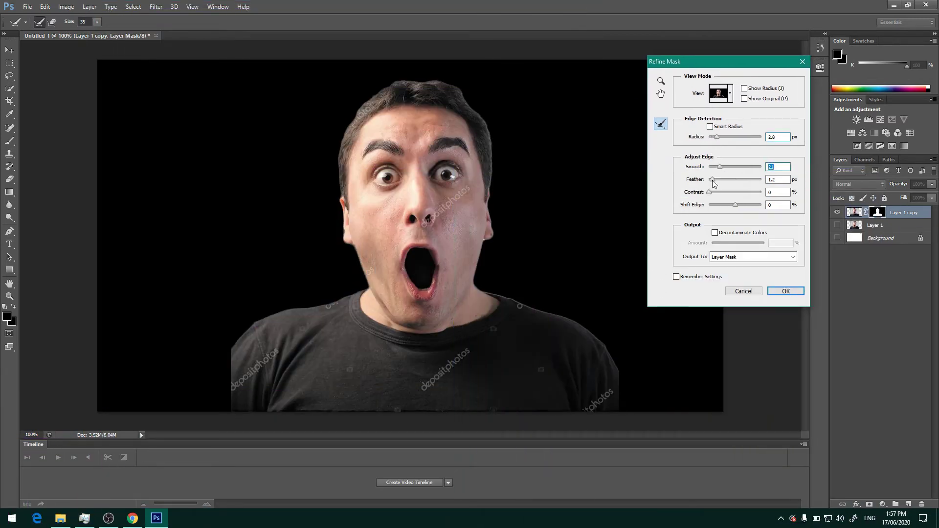
drag(712, 180, 715, 180)
drag(709, 191, 729, 195)
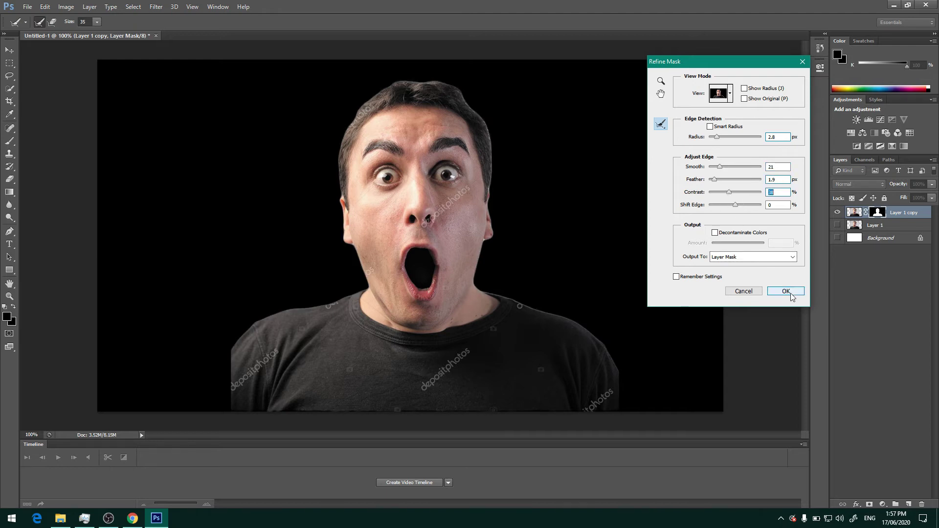
click(785, 291)
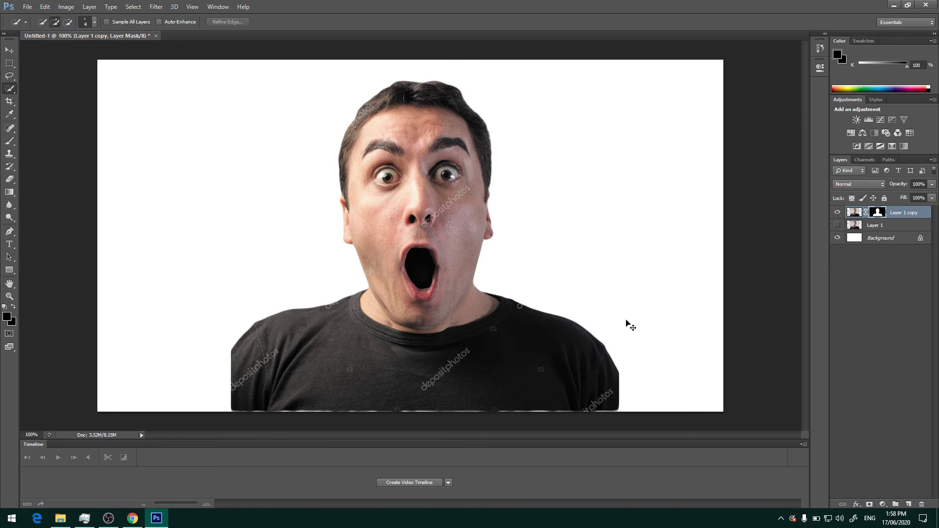
- Hide the white Background layer again and check the refined mask's edges against transparency
key(ctrl+plus)
key(ctrl+minus)
key(ctrl+minus)
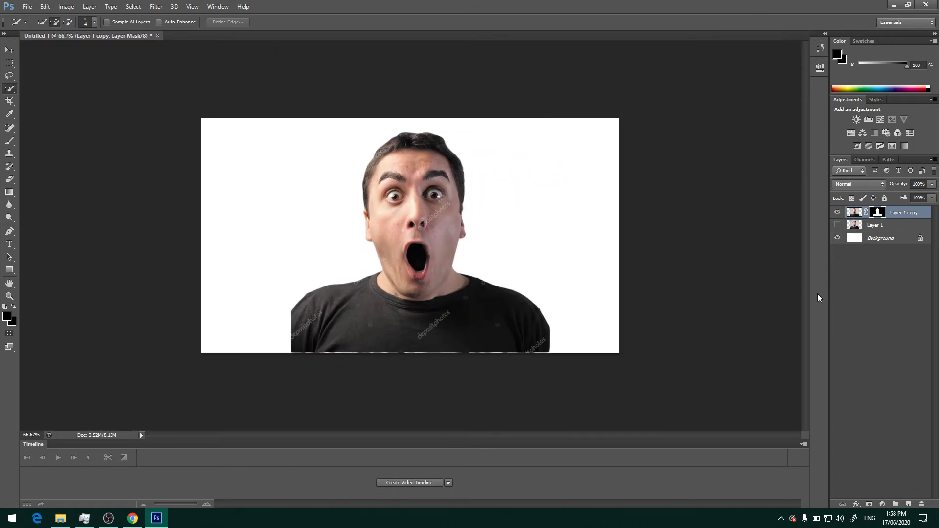
key(ctrl+plus)
click(841, 238)
key(ctrl+minus)
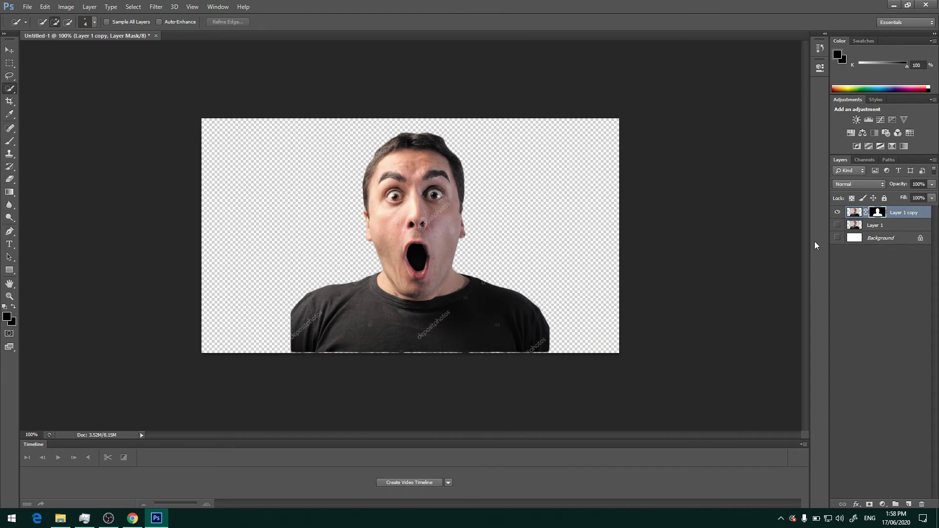
key(ctrl+plus)
key(ctrl+plus)
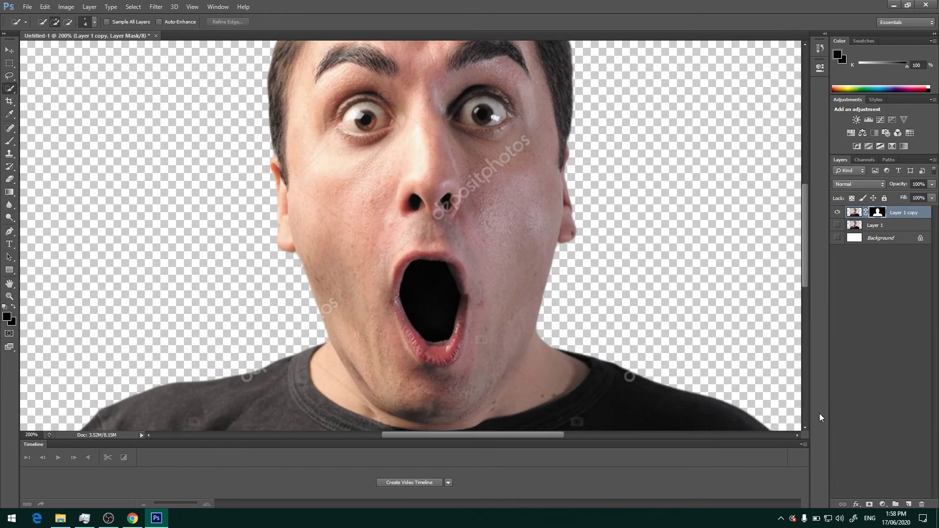
key(ctrl+minus)
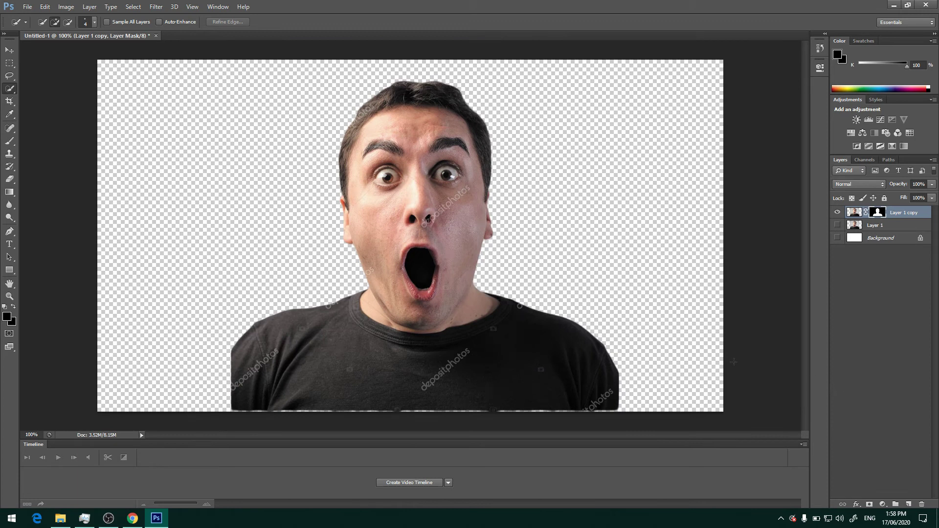
key(ctrl+plus)
key(ctrl+minus)
key(ctrl+minus)
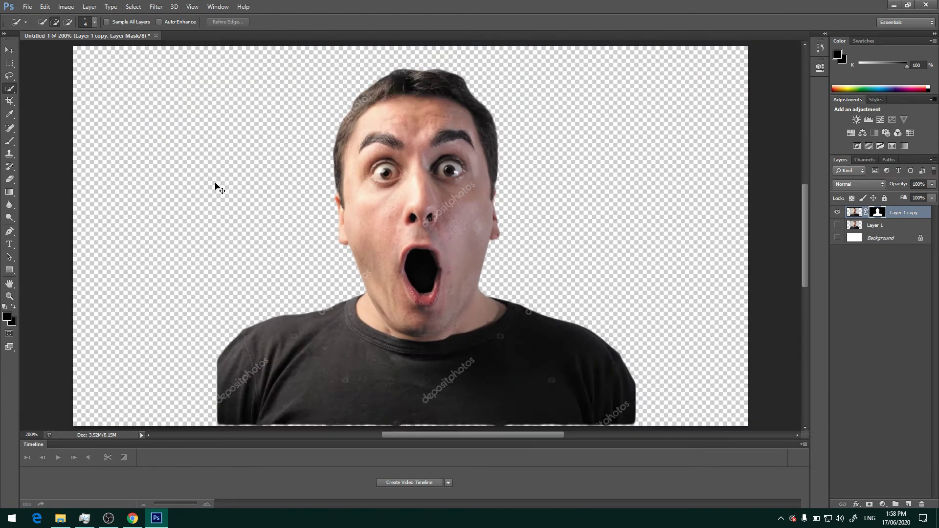
- Try a black outside Stroke layer style on Layer 1 copy with a thicker outline
click(857, 505)
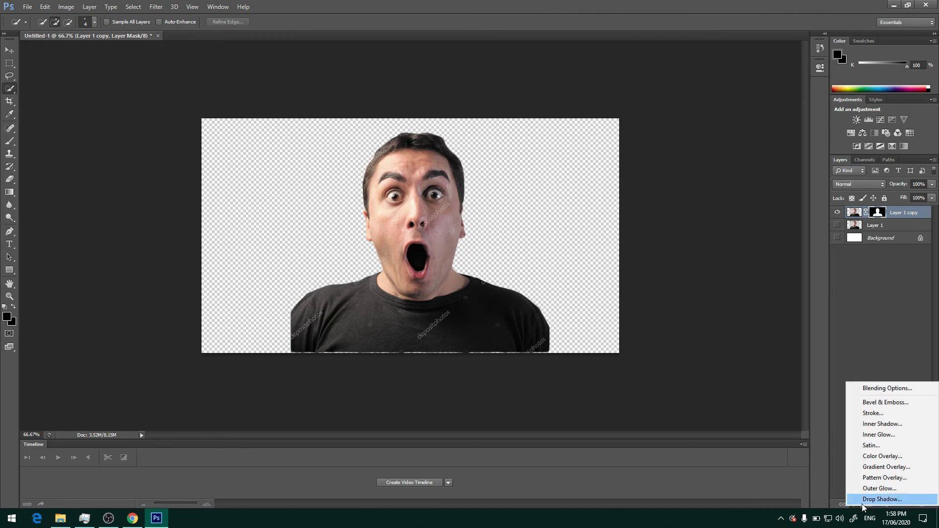
click(888, 414)
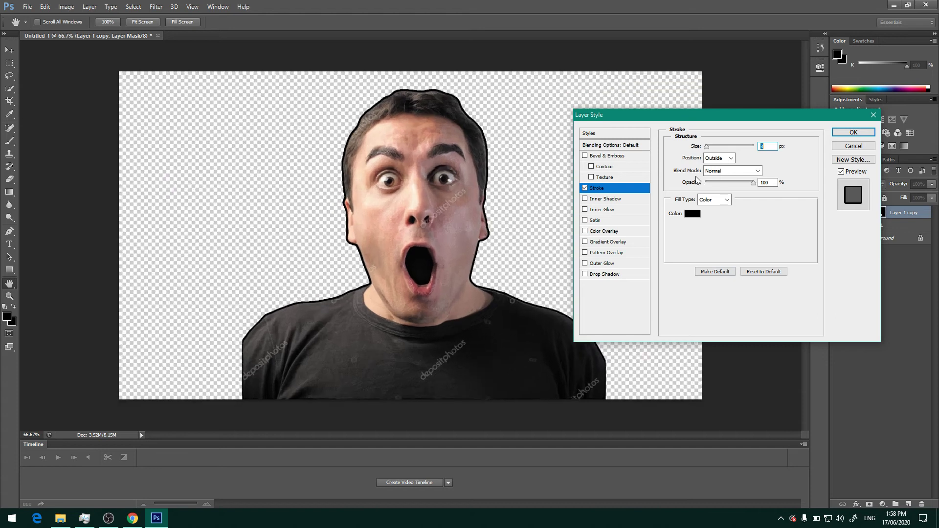
key(ctrl+plus)
key(ctrl+plus)
key(ctrl+minus)
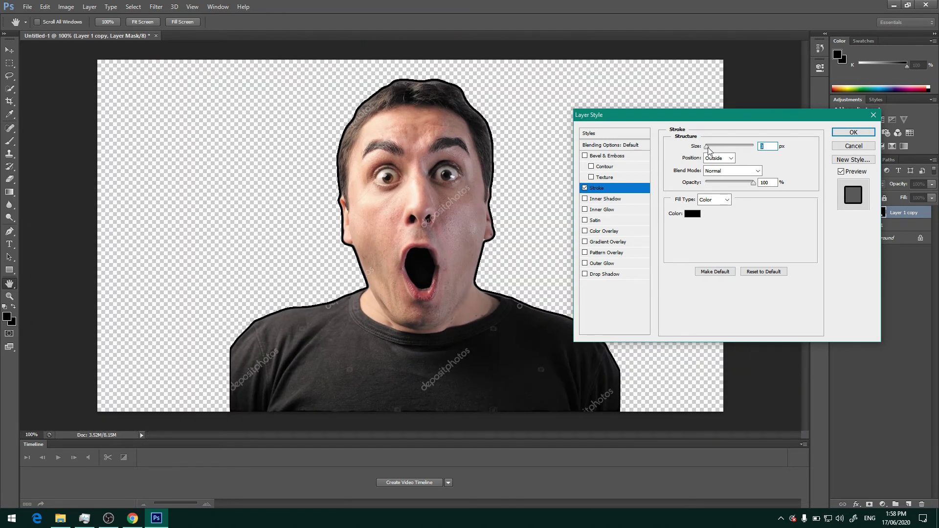
mouse_move(708, 149)
mouse_down()
mouse_move(722, 153)
mouse_move(710, 147)
mouse_up()
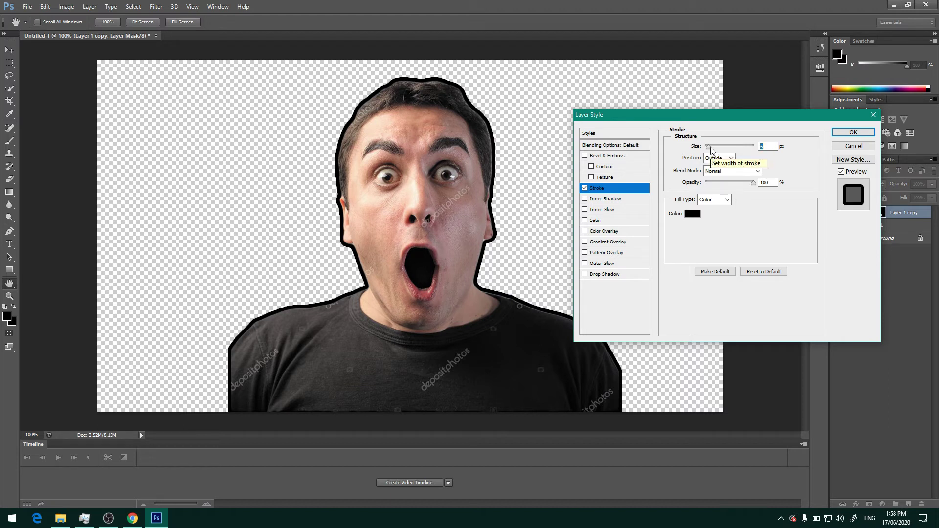
key(Escape)
- Reposition the cutout man so the lower edge of his shirt meets the canvas's lower edge
mouse_move(460, 313)
mouse_down()
mouse_move(461, 278)
mouse_move(467, 300)
mouse_up()
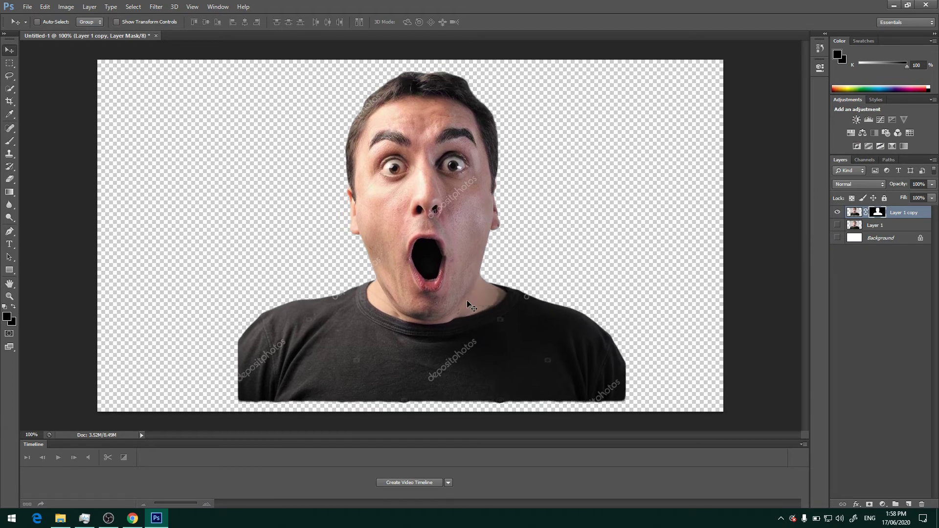
scroll(478, 285, down, 1)
scroll(485, 297, up, 1)
scroll(487, 296, down, 1)
scroll(462, 281, up, 1)
drag(449, 214, 446, 236)
scroll(482, 262, down, 1)
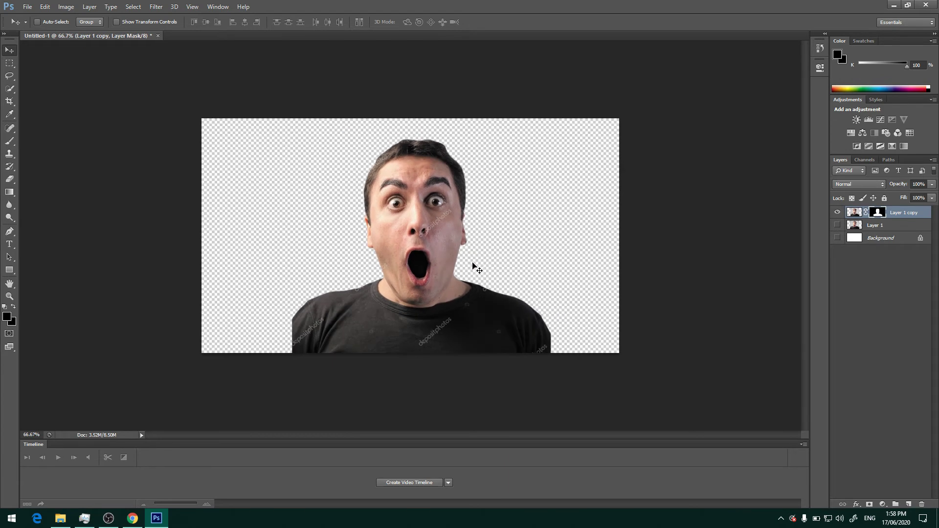
scroll(453, 256, up, 2)
scroll(758, 279, down, 3)
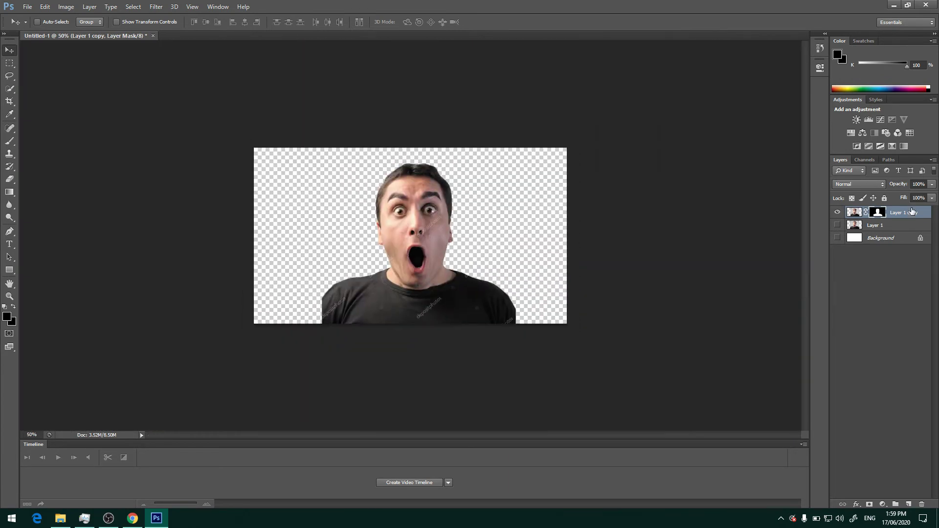
- Convert the masked Layer 1 copy to a smart object and move the cutout man on the canvas
right_click(902, 212)
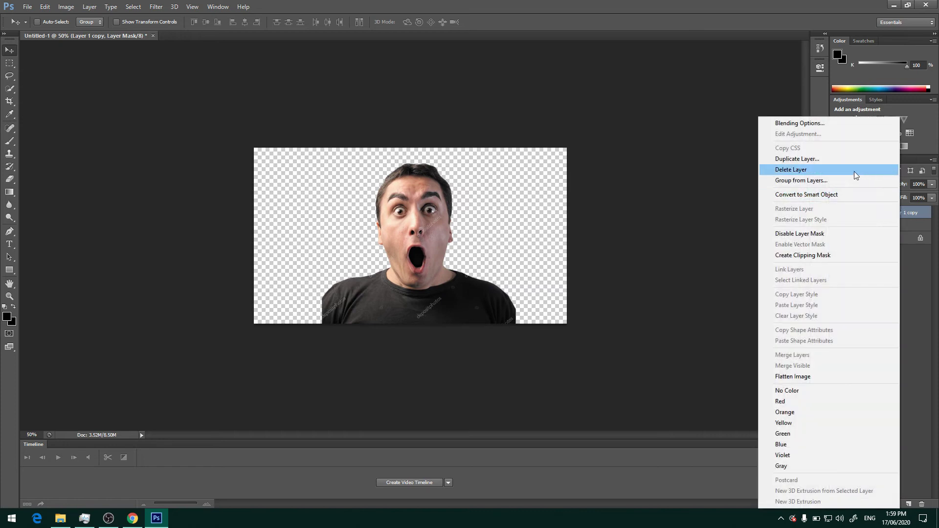
click(817, 195)
scroll(470, 226, up, 1)
mouse_move(446, 316)
mouse_down()
mouse_move(450, 269)
mouse_move(445, 297)
mouse_up()
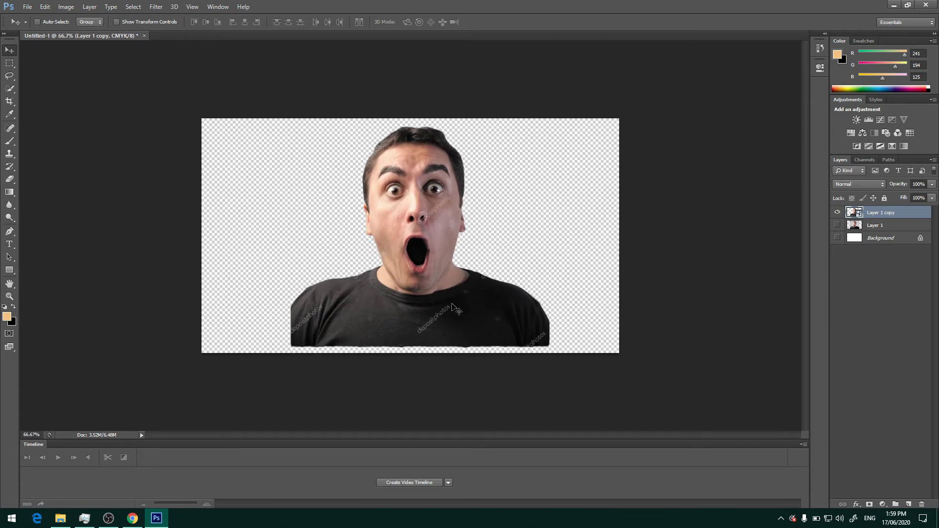
scroll(455, 310, up, 1)
drag(529, 334, 438, 331)
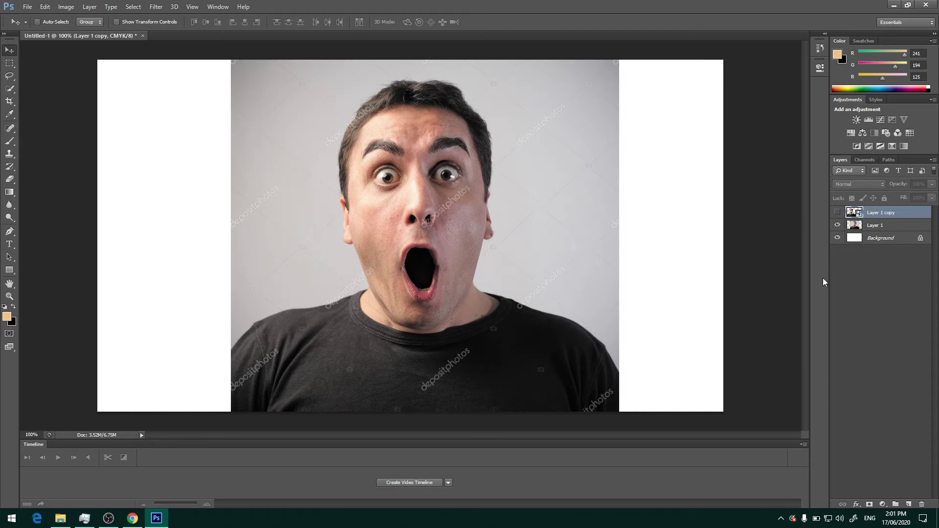
- Activate the Pen tool and examine the man's outline around his face, neck and shoulders up close
key(p)
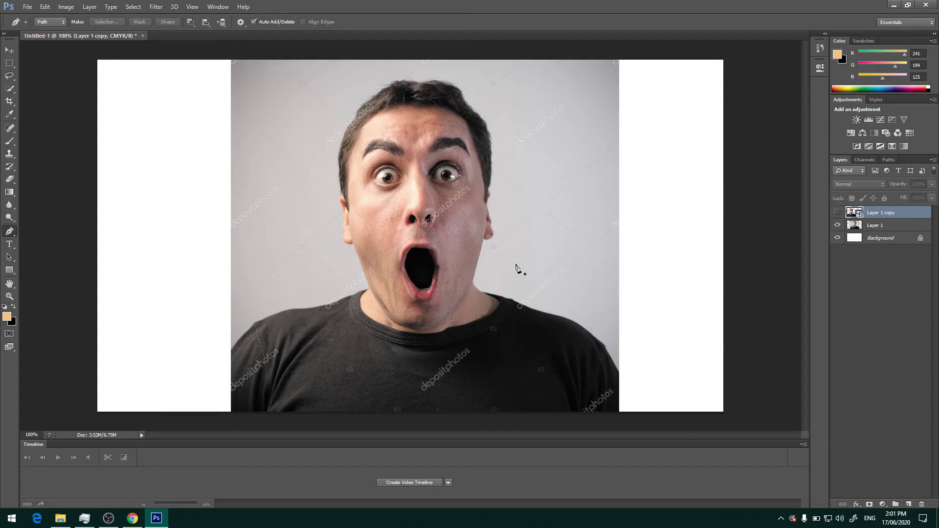
key(ctrl+plus)
key(ctrl+plus)
drag(618, 324, 333, 170)
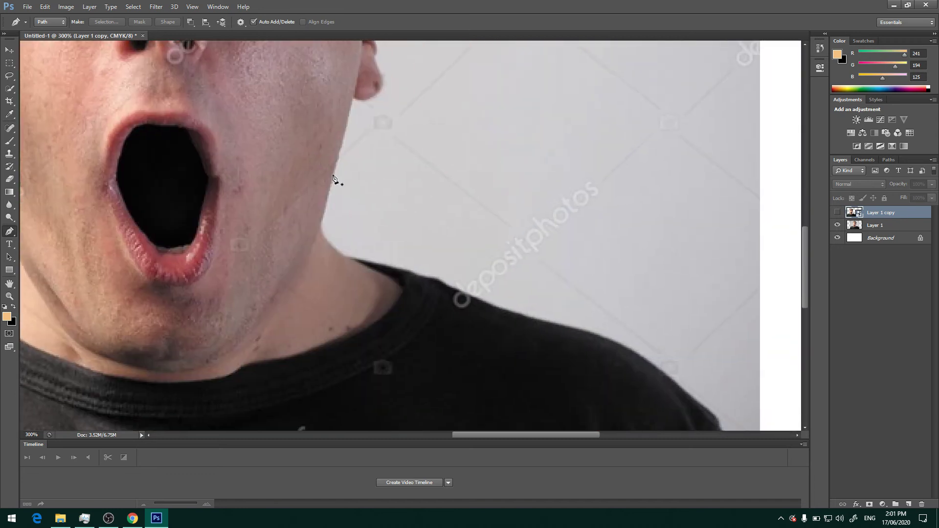
key(ctrl+minus)
key(ctrl+minus)
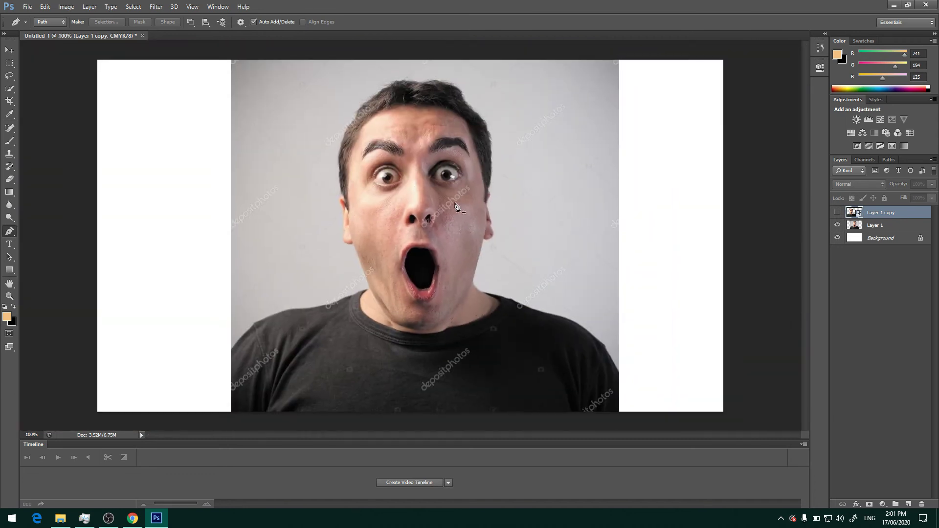
key(ctrl+plus)
drag(593, 289, 446, 167)
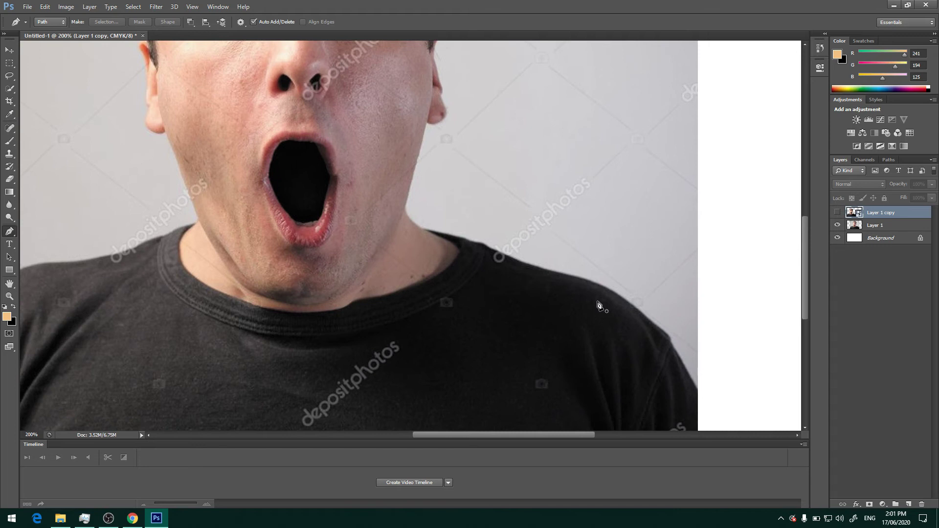
drag(614, 265, 434, 219)
drag(538, 242, 470, 210)
drag(435, 177, 451, 211)
drag(429, 124, 463, 220)
mouse_move(397, 98)
mouse_down()
mouse_move(446, 188)
mouse_move(470, 201)
mouse_up()
- Start a Pen path at the shirt's lower-right corner and trace the right-hand shoulder up toward the collar
drag(580, 277, 444, 59)
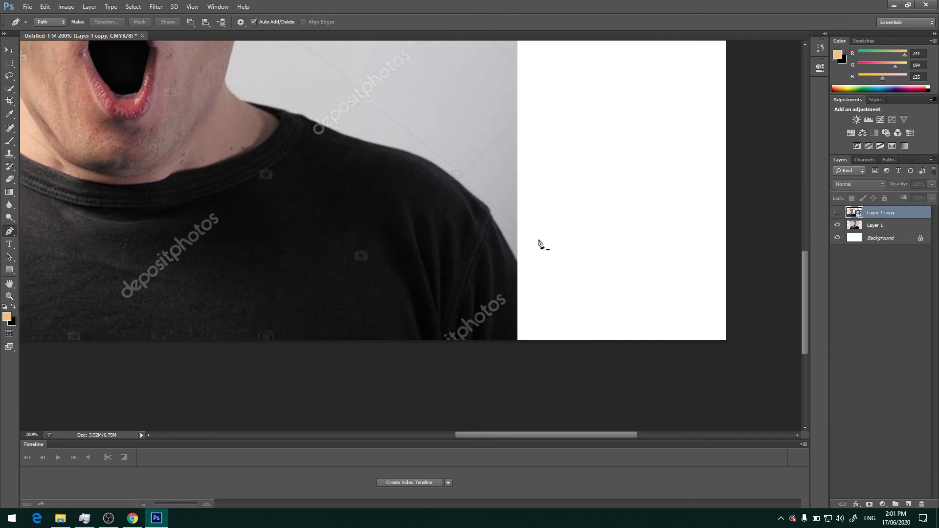
key(ctrl+plus)
drag(543, 231, 535, 142)
click(565, 309)
click(566, 186)
click(555, 217)
drag(565, 193, 544, 195)
drag(538, 191, 560, 210)
click(529, 183)
drag(463, 138, 440, 131)
drag(377, 115, 364, 109)
drag(308, 90, 356, 114)
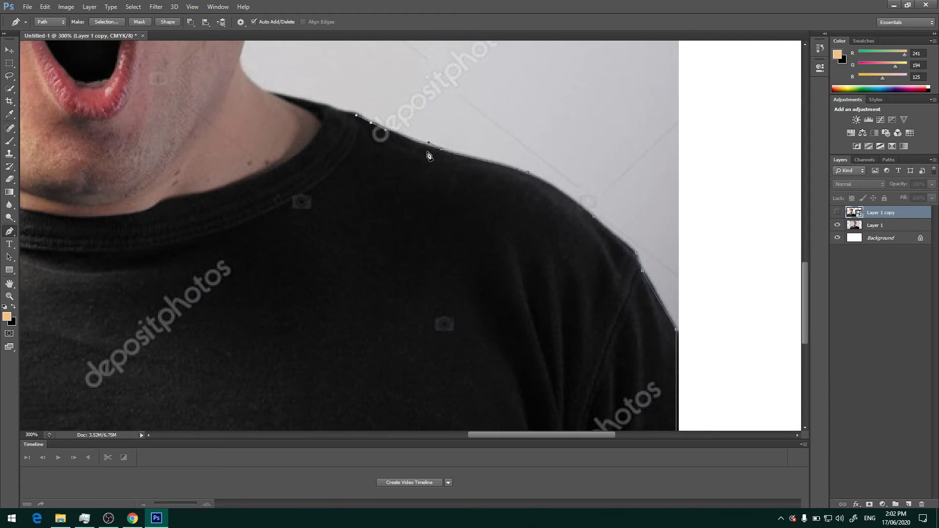
key(ctrl+z)
- Continue the path closely along the top of the right-hand shoulder and collar to the neck
key(ctrl+plus)
key(ctrl+plus)
key(ctrl+plus)
drag(409, 77, 391, 67)
click(456, 181)
drag(419, 172, 396, 168)
click(389, 157)
click(369, 155)
click(278, 134)
click(258, 128)
- Extend the path from the neck up the right-hand jaw and around the outer edge of the ear
drag(246, 111, 246, 254)
click(255, 85)
click(278, 101)
drag(328, 88, 336, 79)
mouse_move(342, 114)
mouse_down()
mouse_move(342, 96)
mouse_move(371, 176)
mouse_up()
drag(360, 136, 374, 171)
mouse_move(368, 152)
mouse_down()
mouse_move(364, 143)
mouse_move(370, 201)
mouse_up()
click(360, 125)
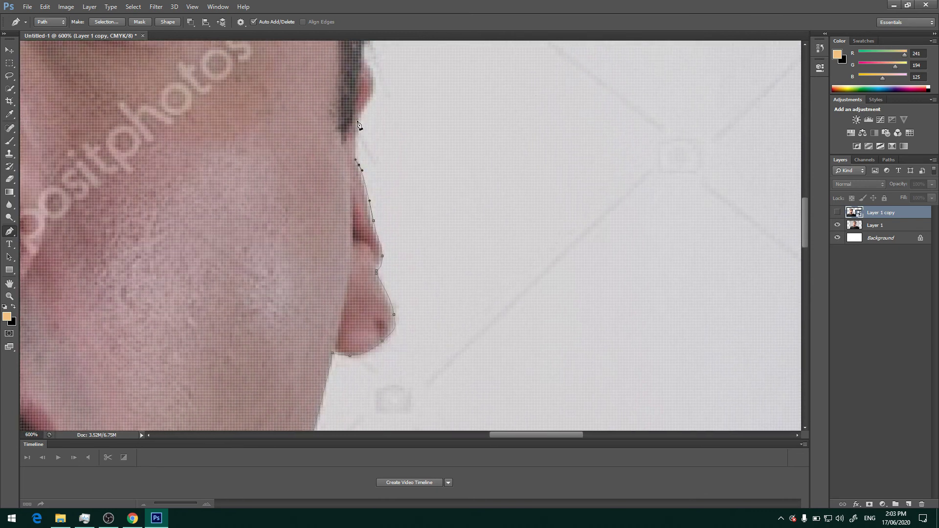
- Trace the path from the top of the right-hand ear up the side of the hair
drag(375, 91, 373, 76)
drag(373, 78, 404, 220)
drag(414, 71, 415, 60)
drag(411, 111, 400, 234)
drag(412, 71, 424, 210)
click(402, 101)
drag(386, 59, 423, 164)
click(412, 141)
- Carry the path across the crown of the head and onto the upper-left hairline
mouse_move(337, 81)
mouse_down()
mouse_move(368, 191)
mouse_move(365, 169)
mouse_up()
drag(327, 122, 323, 119)
drag(259, 93, 240, 89)
mouse_move(110, 98)
mouse_down()
mouse_move(201, 109)
mouse_move(177, 103)
mouse_up()
drag(82, 95, 192, 105)
click(145, 114)
drag(130, 121, 373, 51)
drag(356, 70, 347, 74)
drag(309, 97, 300, 104)
drag(197, 192, 189, 204)
drag(164, 256, 262, 151)
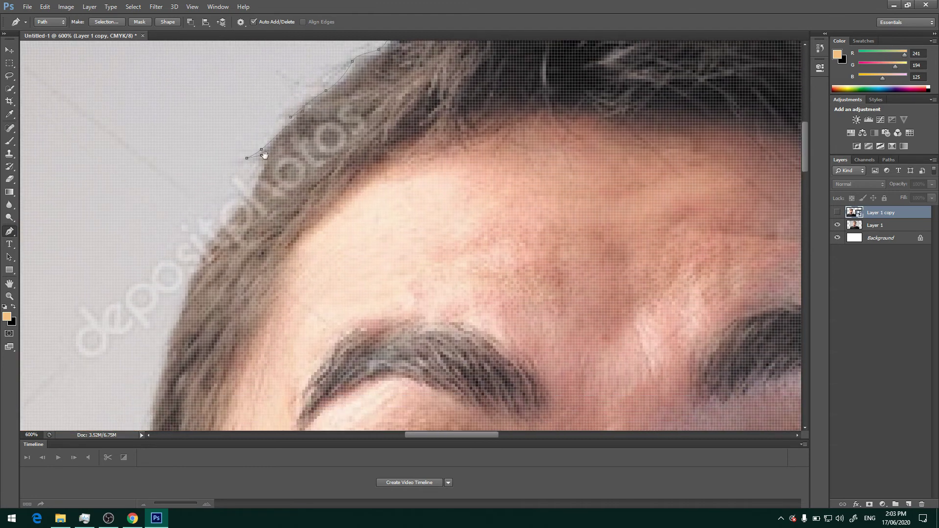
- Trace the path down the left-hand side of the hair to the ear
drag(212, 229, 205, 240)
drag(196, 274, 213, 235)
mouse_move(200, 248)
mouse_down()
mouse_move(191, 275)
mouse_move(261, 62)
mouse_up()
drag(246, 128, 246, 146)
drag(247, 216, 249, 238)
mouse_move(272, 375)
mouse_down()
mouse_move(272, 291)
mouse_move(286, 240)
mouse_move(280, 271)
mouse_up()
click(256, 253)
click(287, 242)
- Continue the path around the left-hand ear and down the jaw to the neck
click(277, 267)
drag(295, 324, 294, 351)
mouse_move(295, 354)
mouse_down()
mouse_move(303, 266)
mouse_move(308, 363)
mouse_up()
drag(310, 366, 323, 300)
mouse_move(331, 360)
mouse_down()
mouse_move(342, 366)
mouse_move(352, 48)
mouse_up()
drag(422, 212, 425, 221)
click(459, 308)
- Trace the path from the collar along the left-hand shoulder toward the photo's left edge
drag(430, 323, 420, 327)
drag(359, 353, 351, 358)
drag(294, 257, 281, 259)
drag(199, 261, 245, 250)
drag(145, 271, 103, 264)
drag(87, 297, 228, 247)
drag(58, 301, 327, 130)
click(364, 112)
drag(316, 130, 310, 138)
- Run the path down the photo's left edge and along the shirt's bottom, closing it at the starting anchor
click(178, 290)
drag(184, 293, 277, 121)
click(313, 337)
mouse_move(763, 274)
mouse_down()
mouse_move(438, 266)
mouse_move(287, 195)
mouse_up()
click(354, 161)
- Convert the closed path into a new anti-aliased selection without feathering
key(ctrl+minus)
key(ctrl+minus)
key(ctrl+minus)
key(ctrl+minus)
drag(292, 157, 561, 230)
key(ctrl+minus)
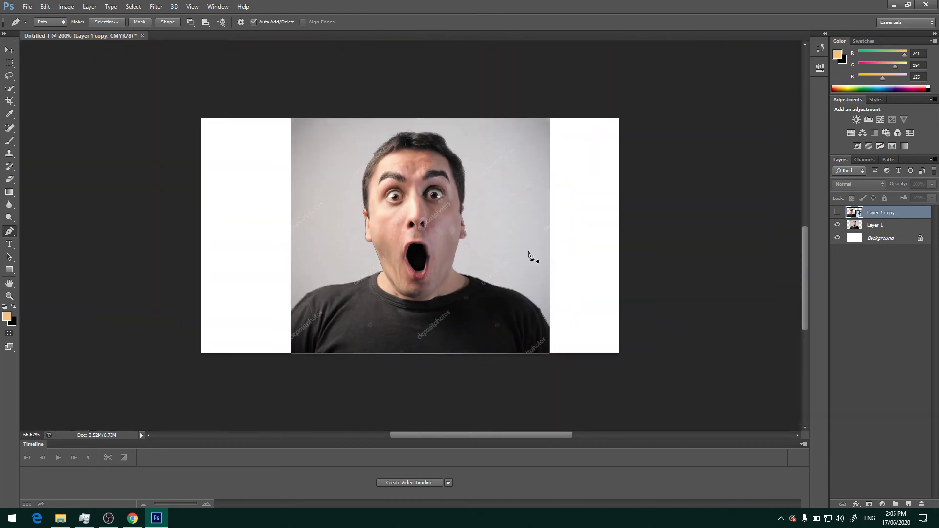
key(ctrl+plus)
key(ctrl+plus)
key(ctrl+plus)
key(ctrl+minus)
key(ctrl+minus)
right_click(456, 224)
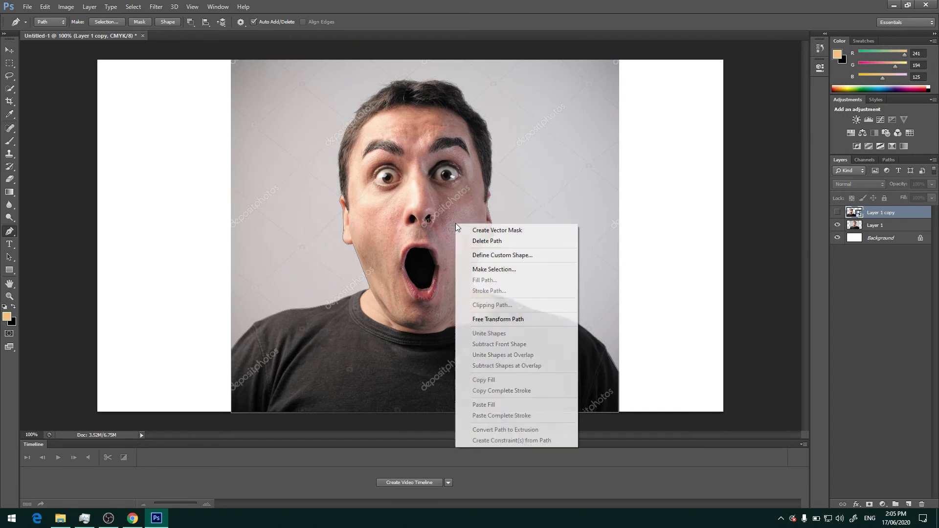
click(524, 271)
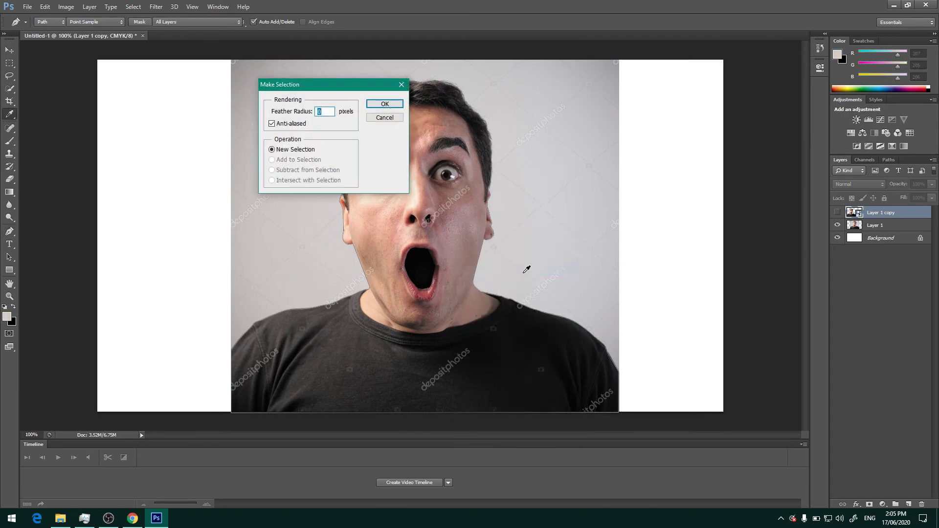
click(385, 104)
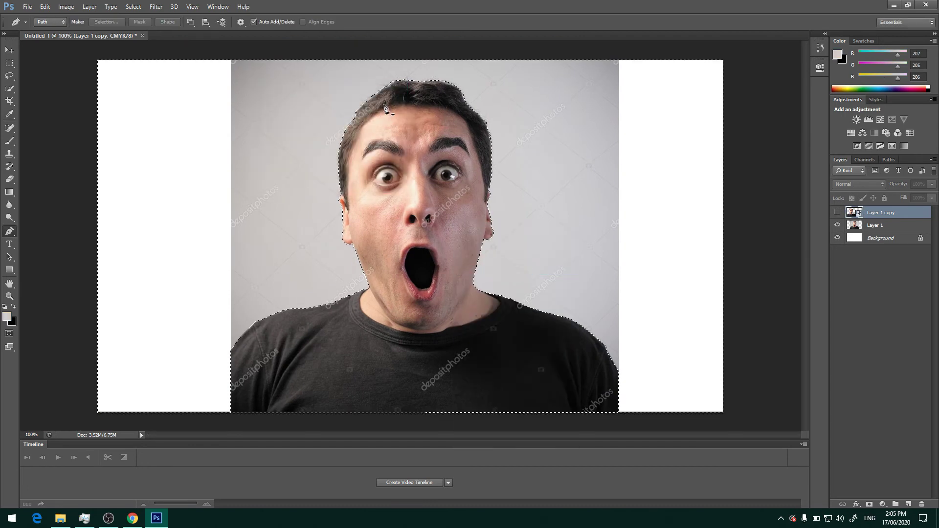
key(ctrl+plus)
key(ctrl+minus)
key(ctrl+minus)
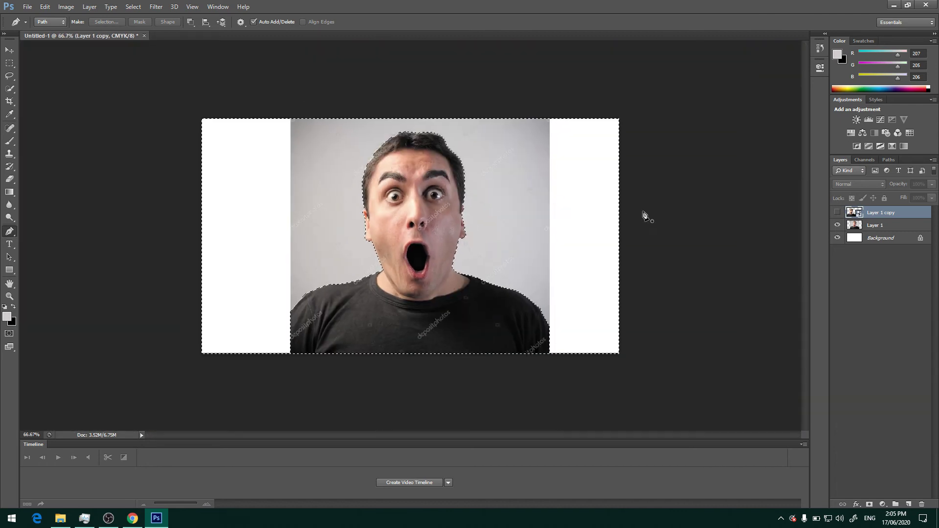
- Select Layer 1 and add a layer mask that keeps the man and hides the grey backdrop
key(alt+bracketleft)
click(869, 504)
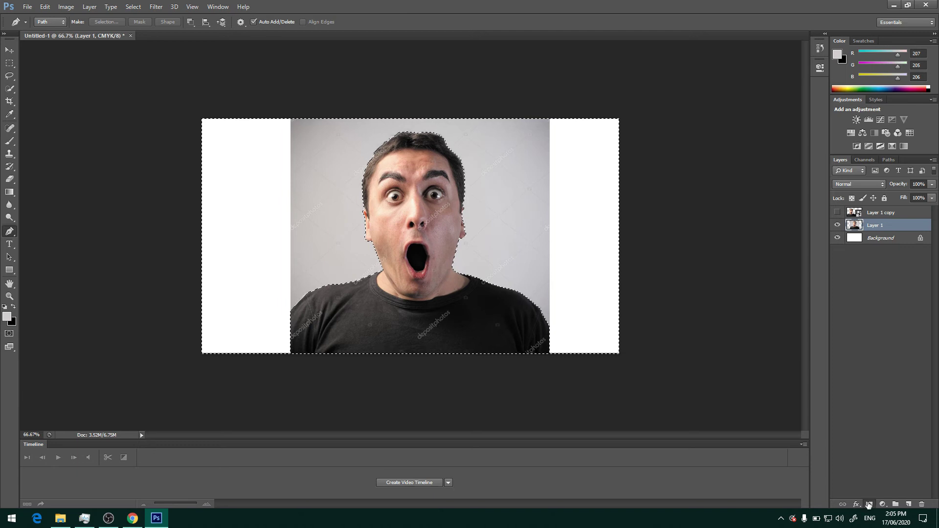
key(ctrl+z)
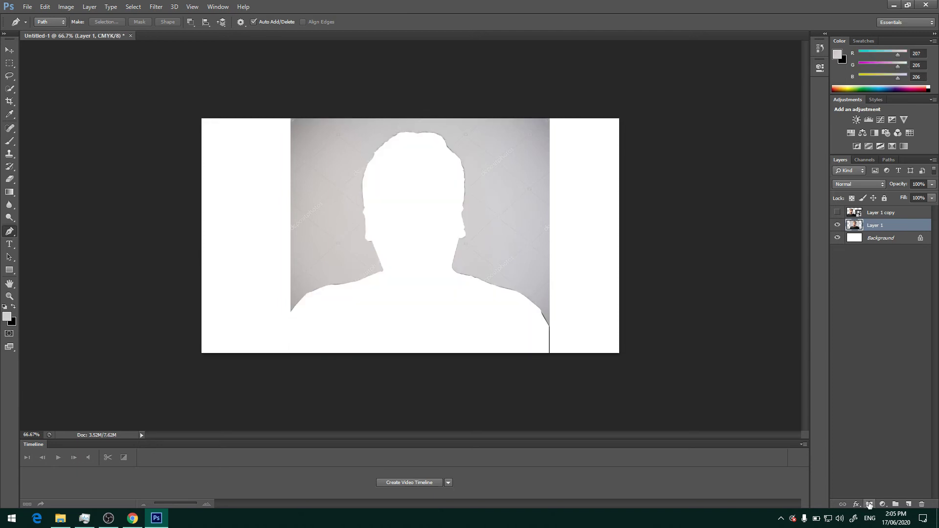
key(ctrl+minus)
key(ctrl+plus)
key(ctrl+plus)
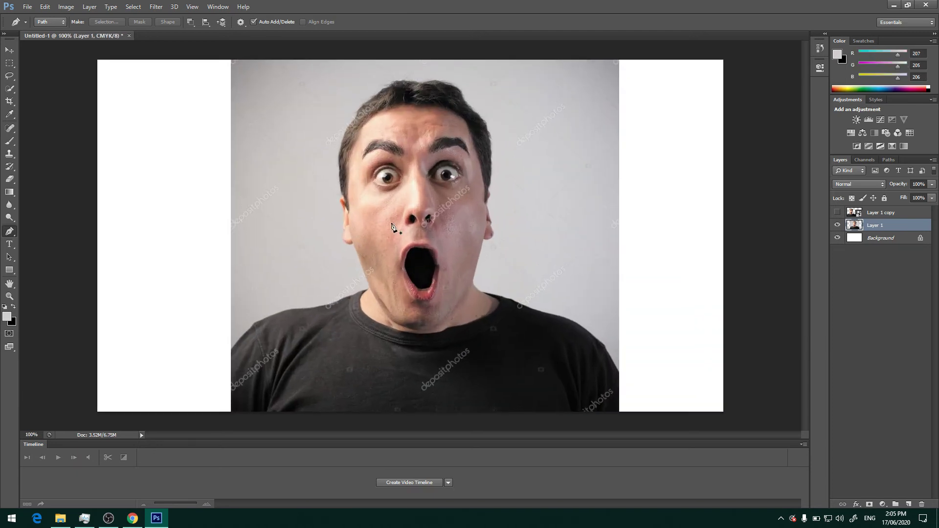
click(870, 504)
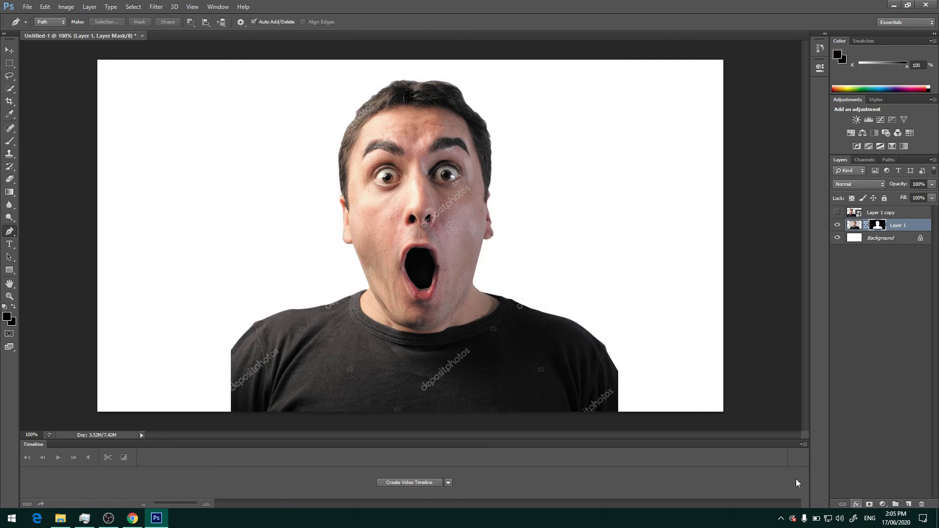
- Examine the pen-traced mask's edges around the face, ears and hair against white
click(10, 50)
key(ctrl+plus)
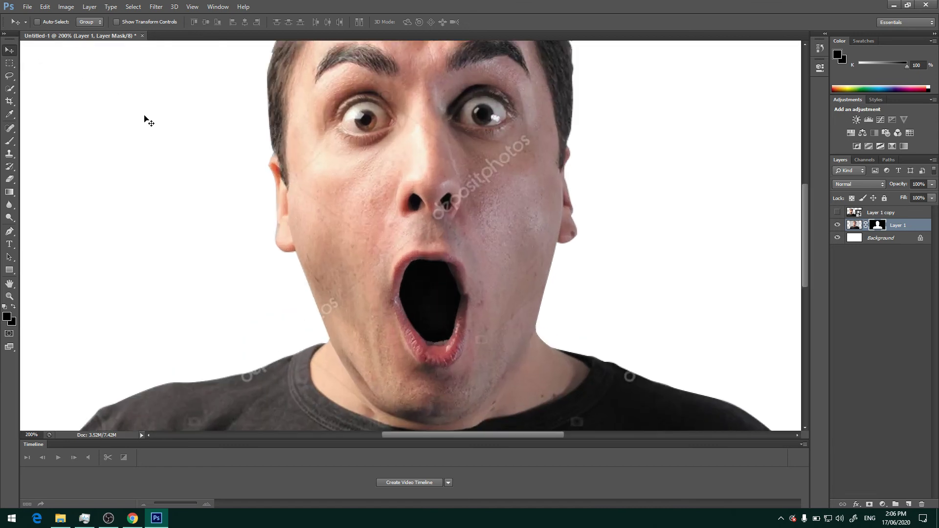
drag(304, 229, 352, 329)
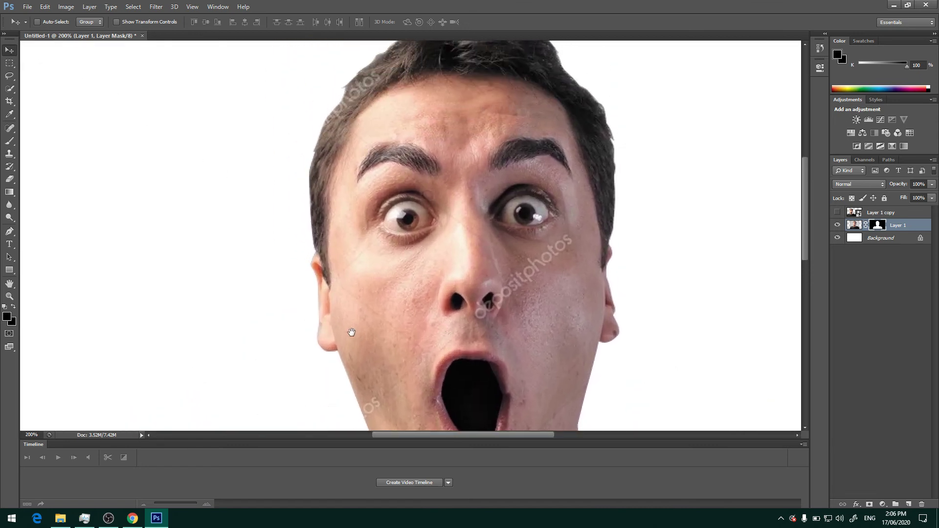
drag(388, 230, 360, 270)
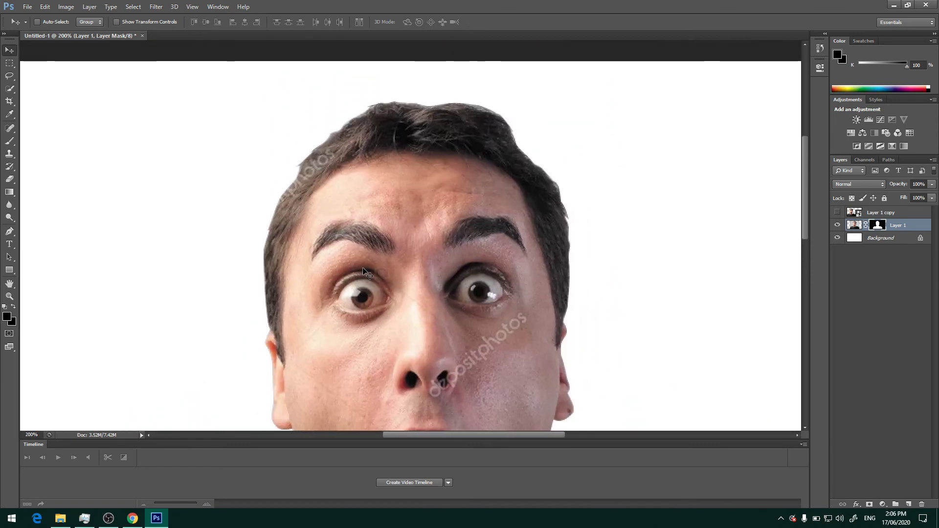
key(ctrl+minus)
key(ctrl+plus)
key(ctrl+minus)
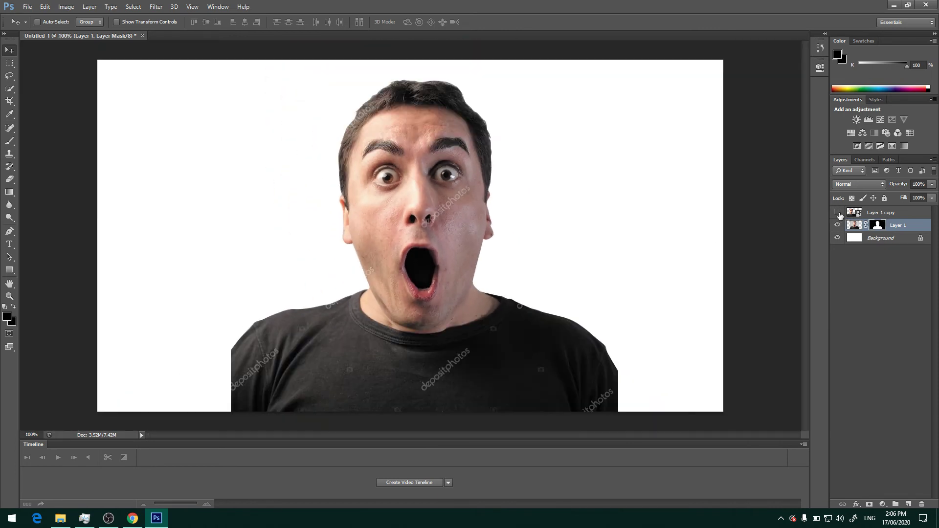
- Show Layer 1 copy and move Layer 1's cutout to the right so the two men stand side by side
click(837, 213)
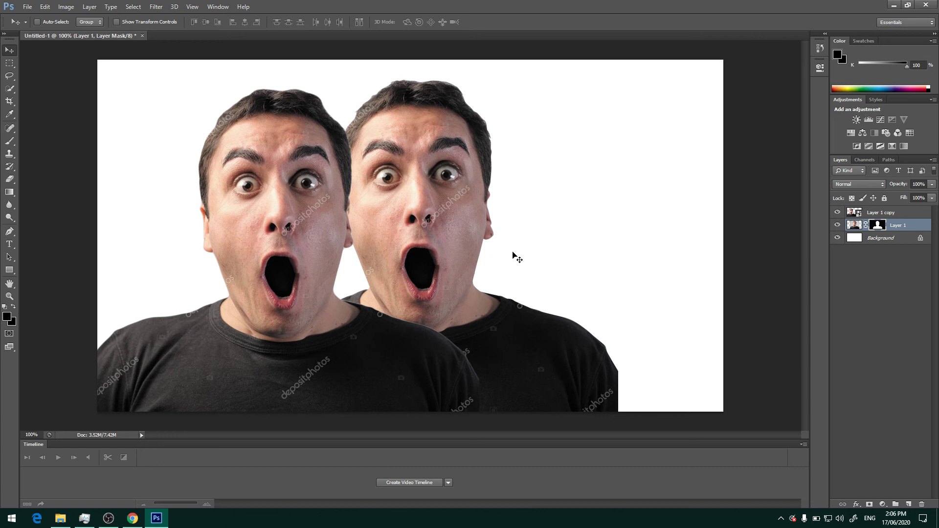
drag(496, 353, 609, 350)
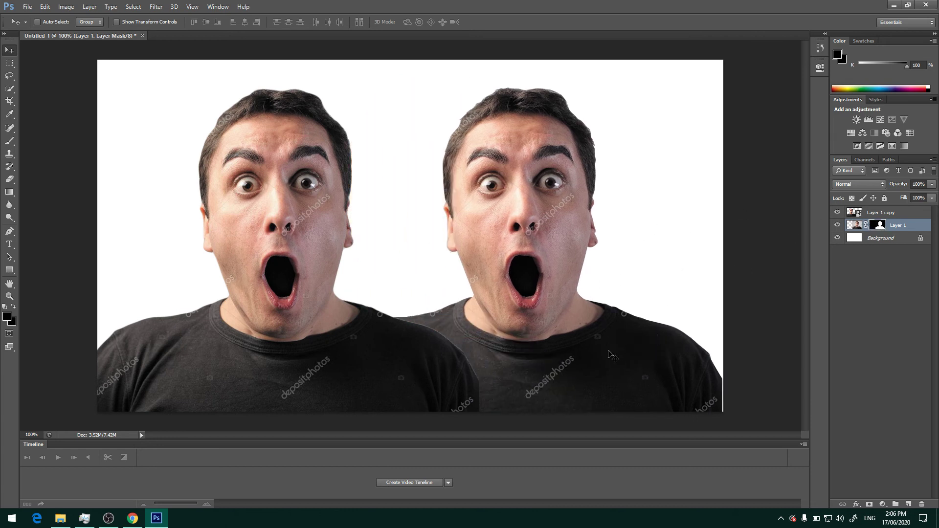
key(ctrl+minus)
key(ctrl+minus)
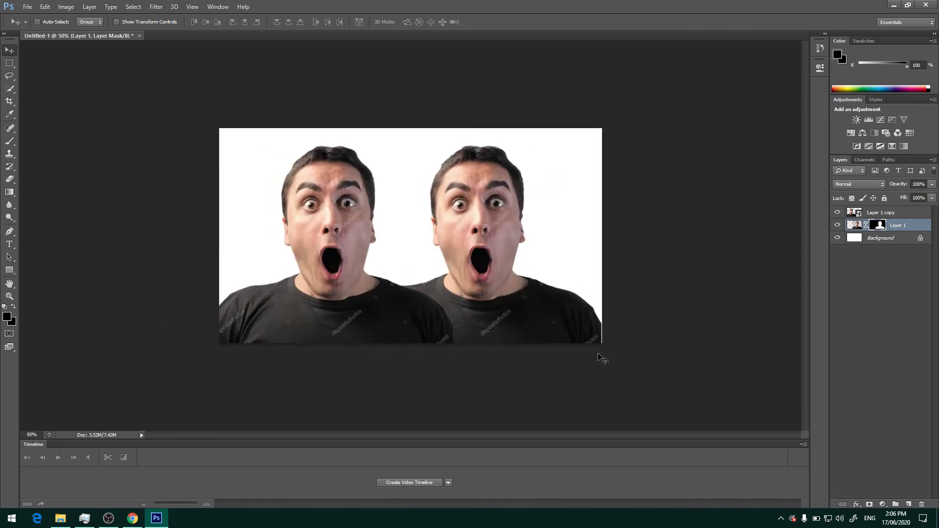
key(ctrl+plus)
key(ctrl+plus)
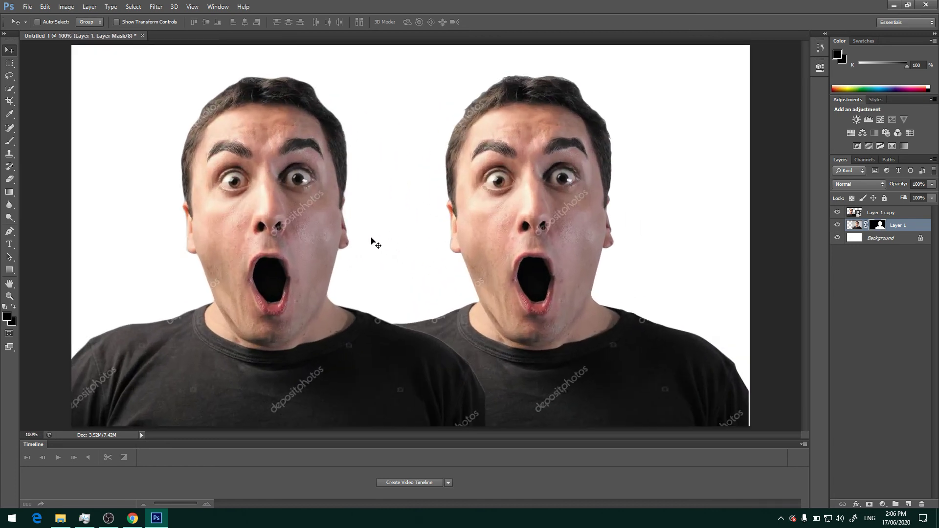
- Compare the hair and face edges of the quick-selected cutout with those of the pen-traced one
key(ctrl+plus)
drag(365, 117, 368, 253)
drag(289, 229, 374, 229)
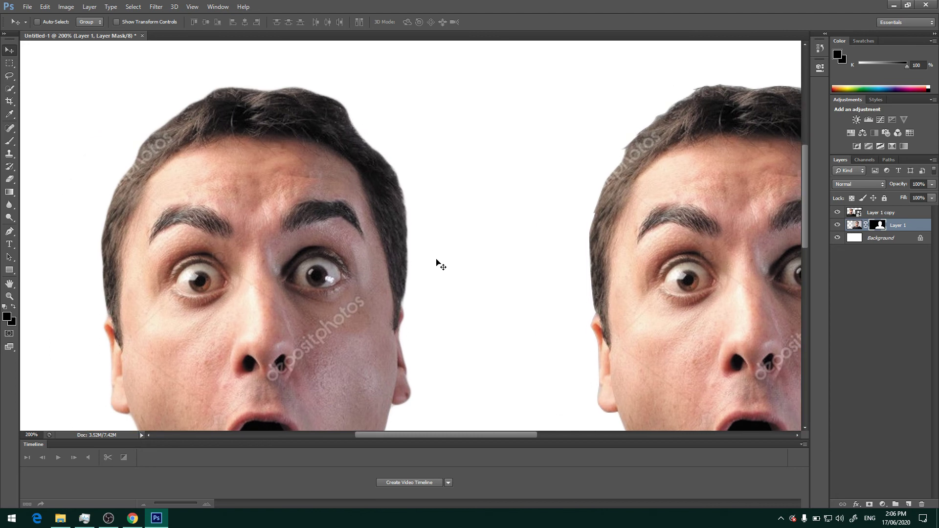
drag(406, 270, 221, 191)
key(ctrl+minus)
key(ctrl+minus)
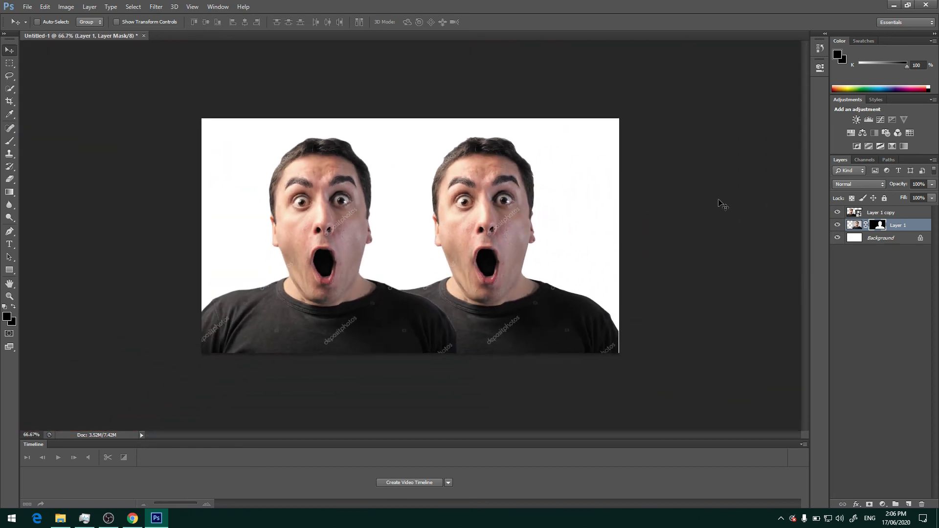
key(ctrl+plus)
key(ctrl+plus)
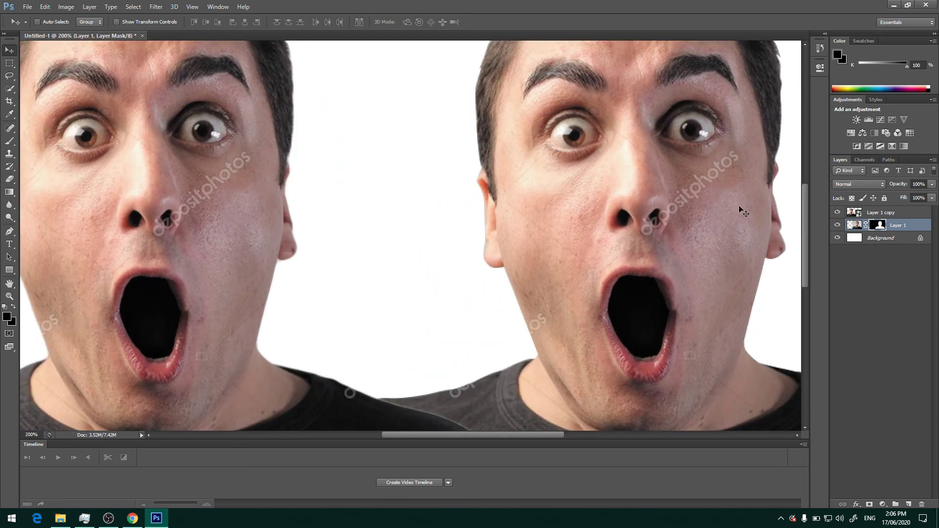
key(ctrl+minus)
key(ctrl+minus)
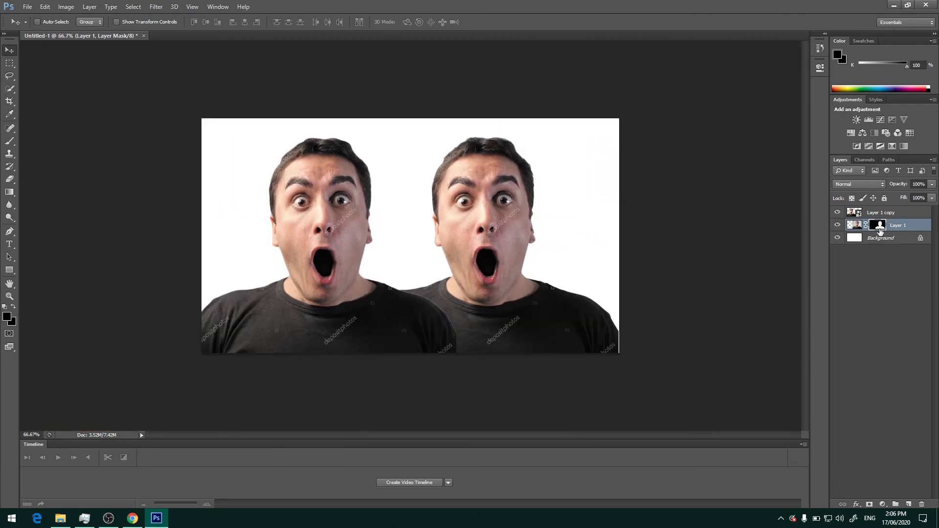
- Examine both cutouts again at several magnifications, checking how their head and shoulder outlines differ
key(ctrl+plus)
key(ctrl+plus)
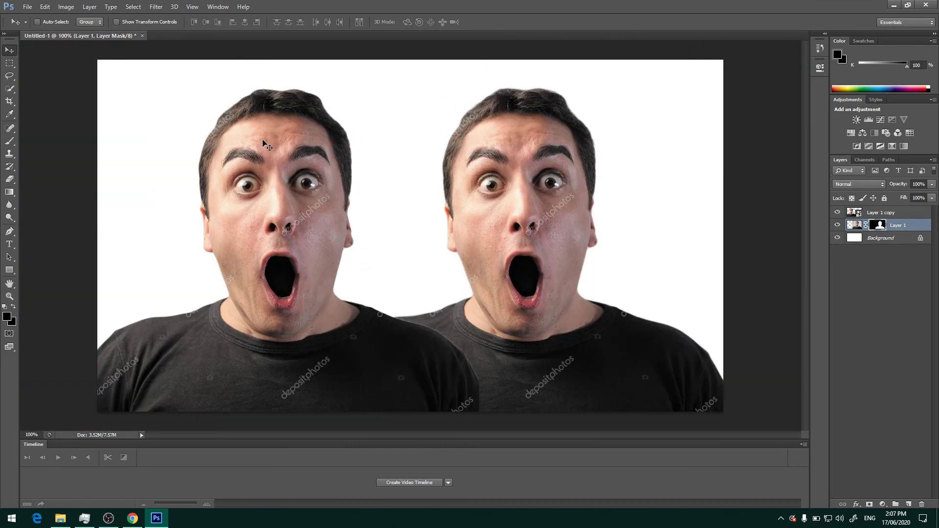
key(ctrl+plus)
key(ctrl+minus)
key(ctrl+minus)
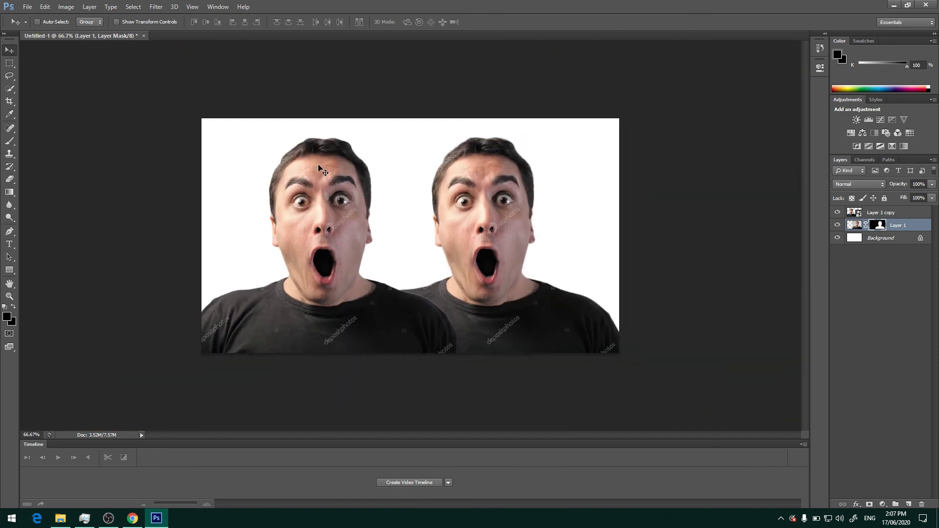
key(ctrl+plus)
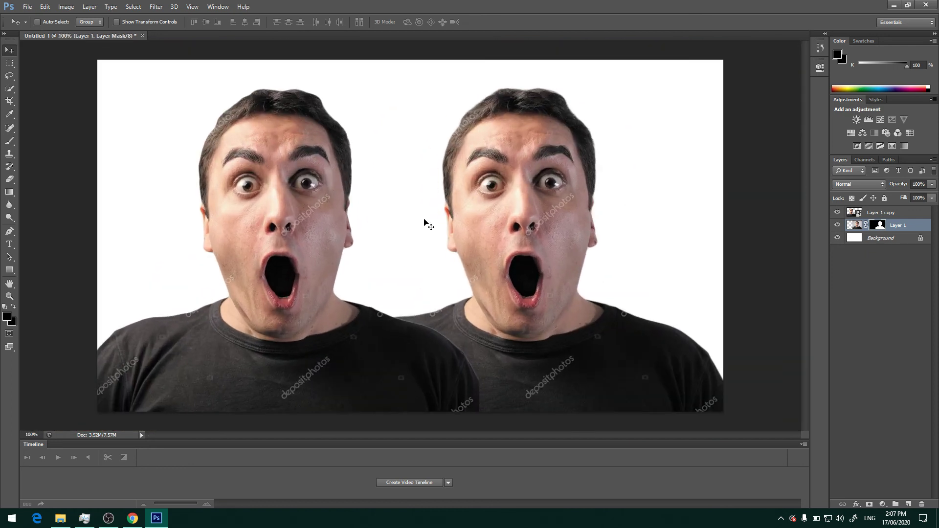
key(ctrl+plus)
drag(283, 161, 442, 236)
key(ctrl+minus)
key(ctrl+plus)
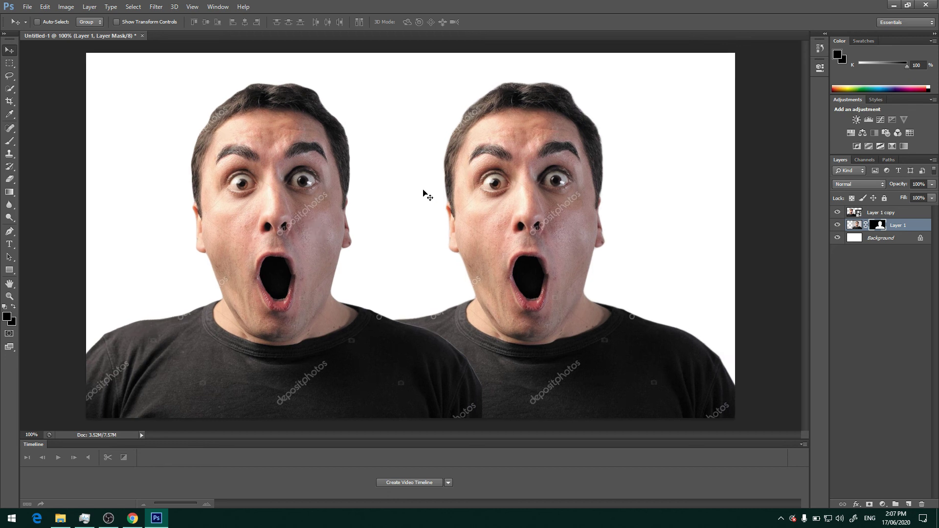
key(ctrl+minus)
key(ctrl+minus)
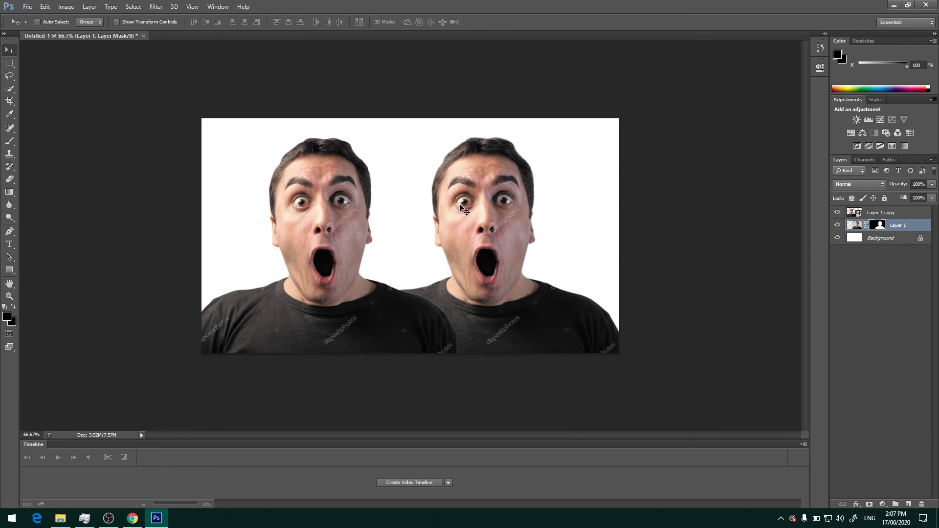
key(ctrl+plus)
key(ctrl+plus)
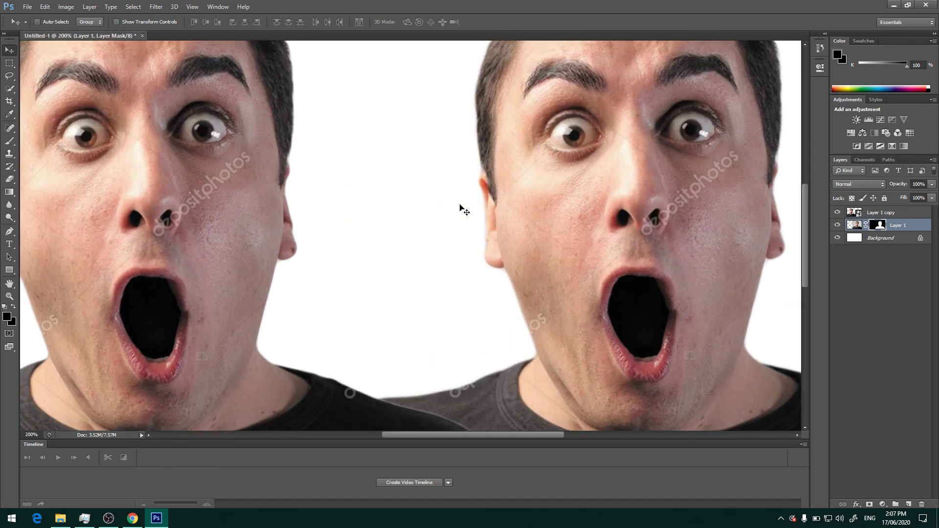
- Compare the hair, face and shoulder edges of the two cutouts against white and transparency, both in close-up and as whole figures
scroll(465, 227, up, 2)
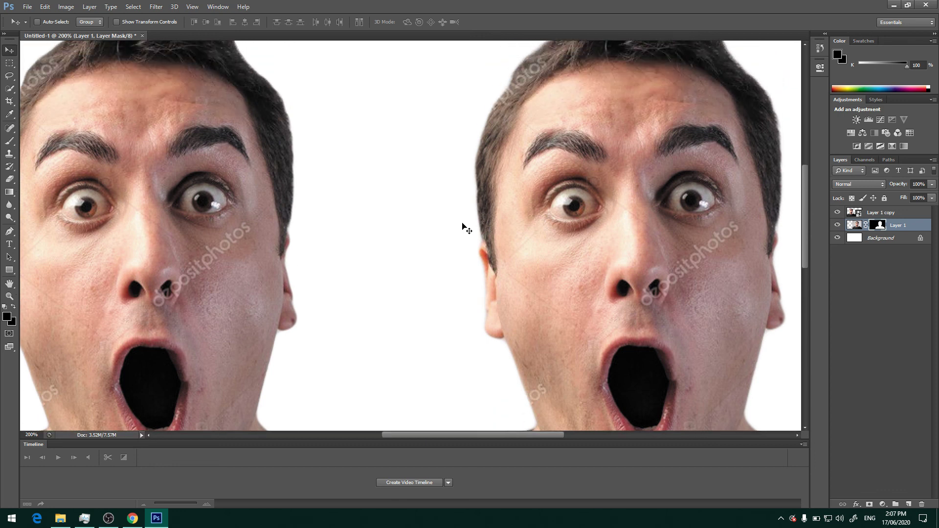
key(ctrl+minus)
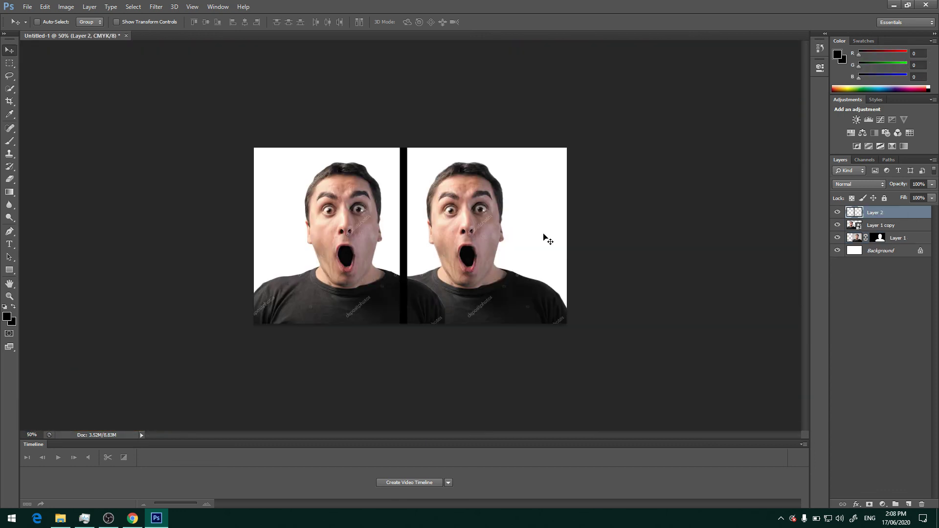
key(ctrl+plus)
key(ctrl+plus)
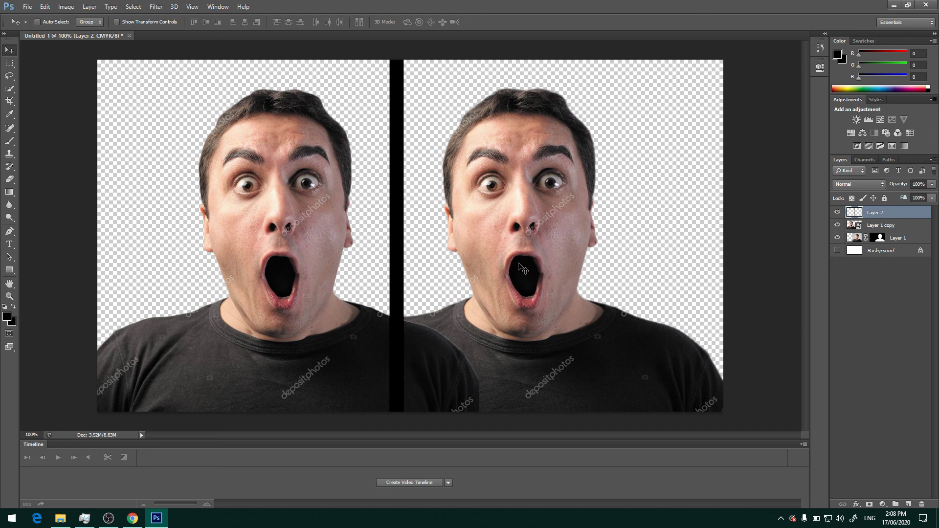
key(ctrl+minus)
key(ctrl+minus)
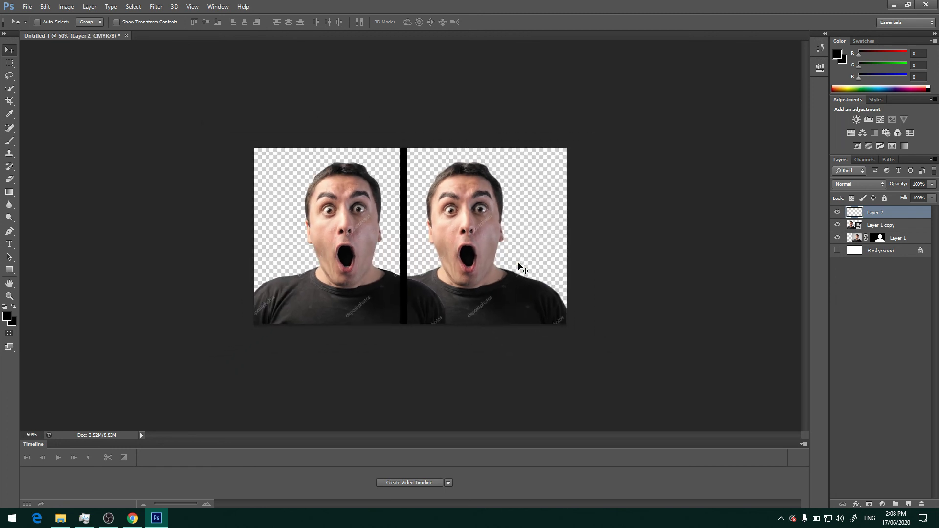
key(ctrl+plus)
key(ctrl+plus)
key(ctrl+plus)
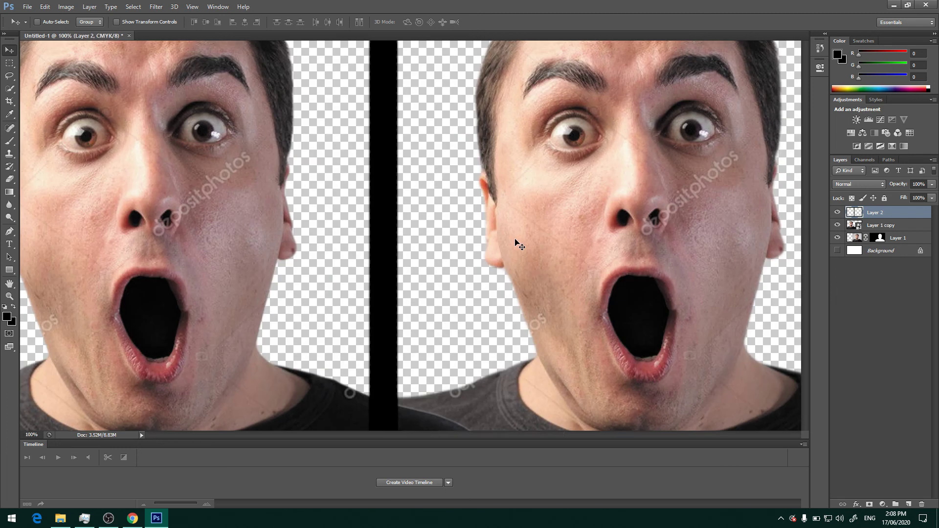
key(ctrl+minus)
key(ctrl+minus)
key(ctrl+plus)
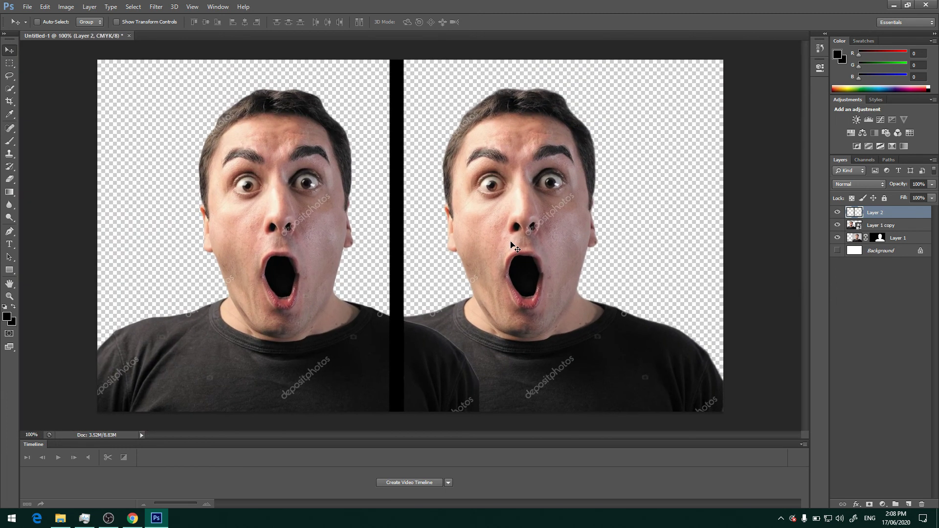
key(ctrl+minus)
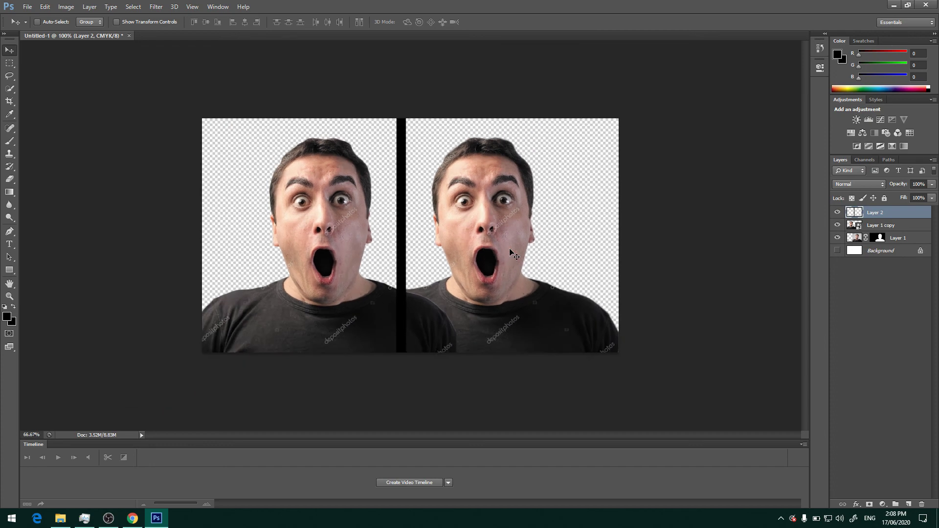